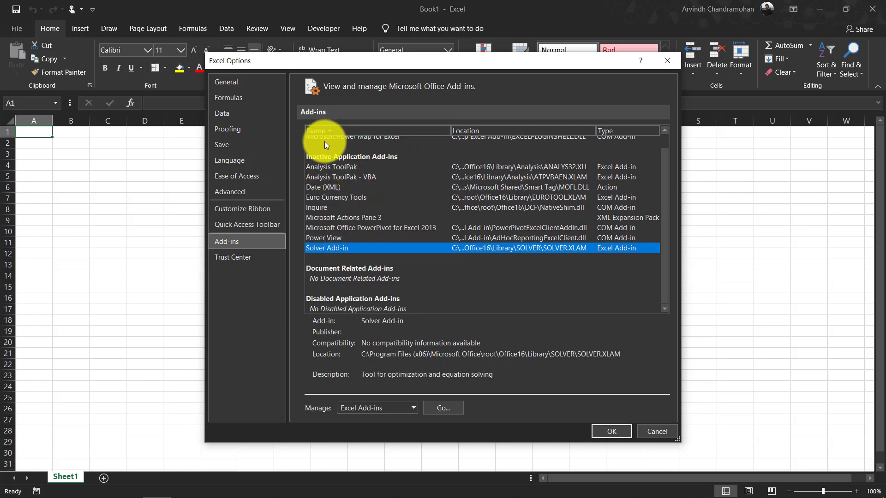
- Enable the Solver Add-in through the Excel add-ins manager and bring up the data tools that include Solver
left_click(440, 408)
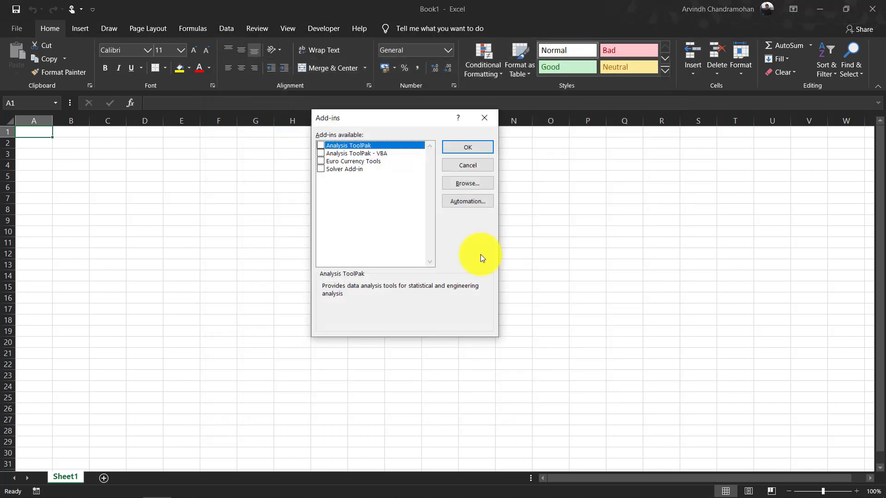
left_click(321, 170)
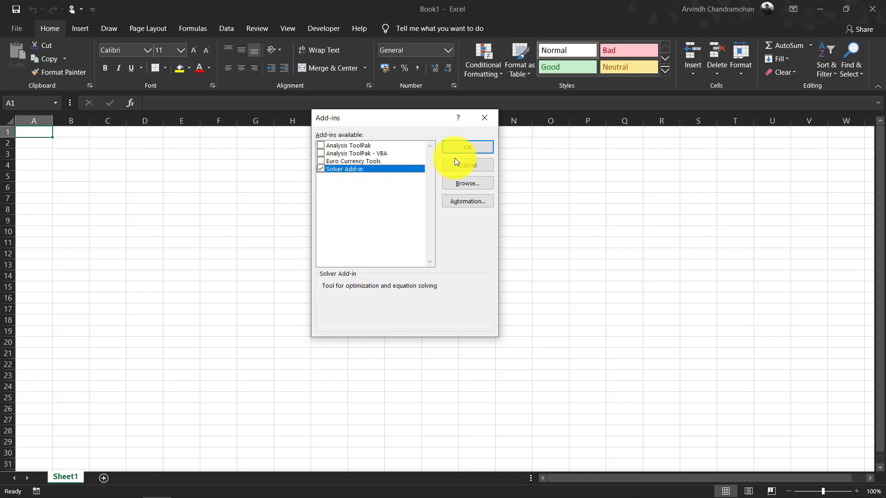
left_click(478, 148)
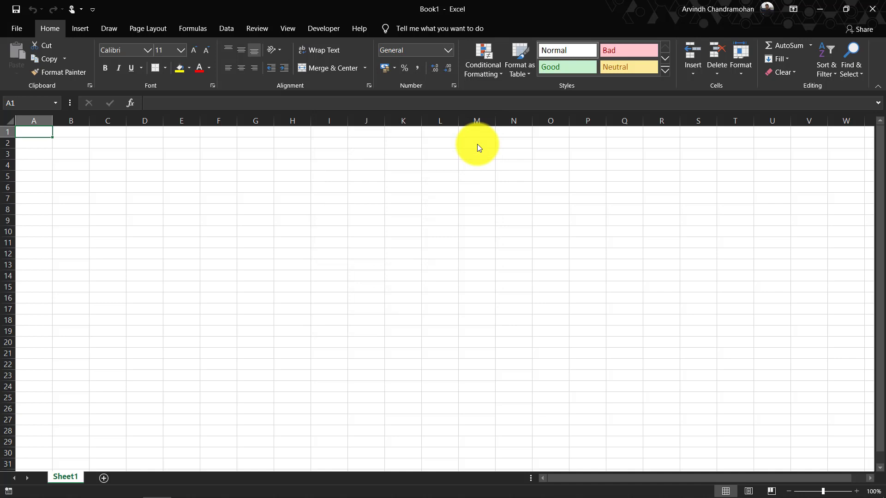
left_click(230, 32)
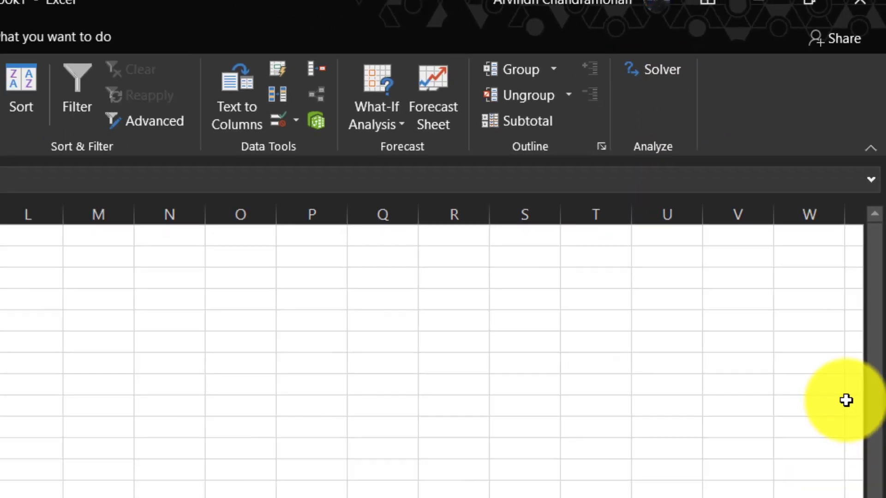
- Enter the headers Product, Unit Price, Qty and Total Price in cells A1 to D1
left_click_drag(823, 491, 830, 491)
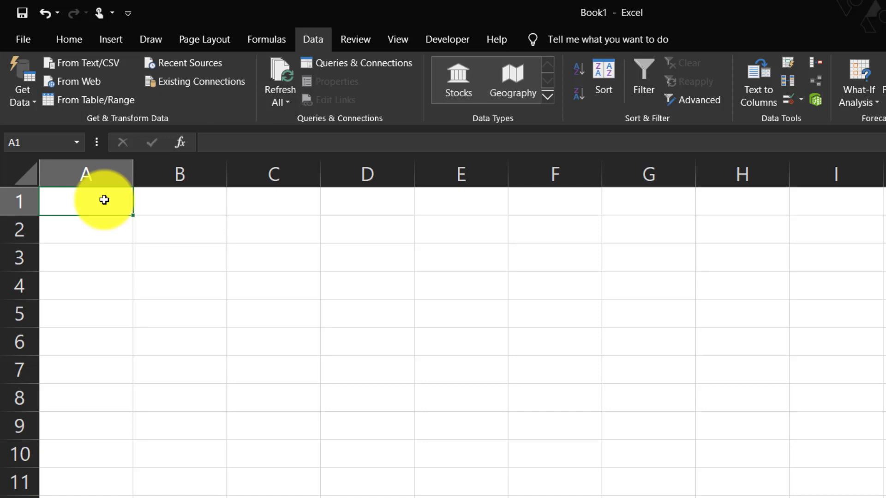
type("Product")
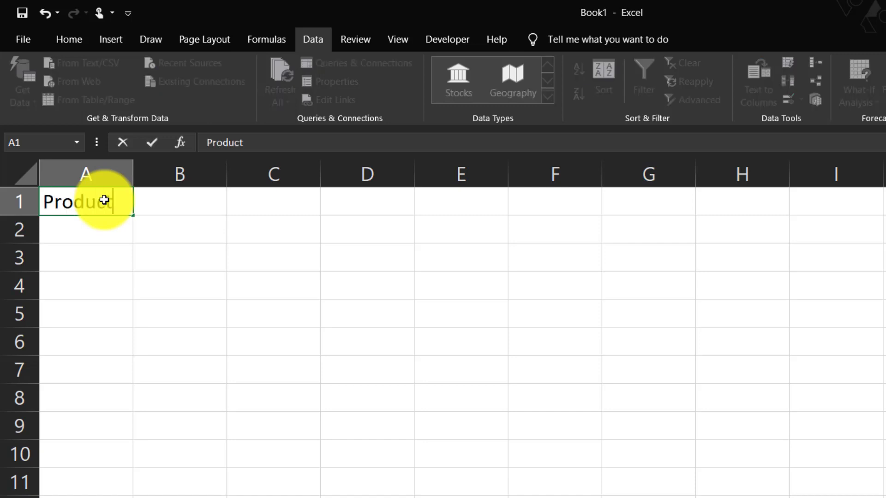
key("Tab")
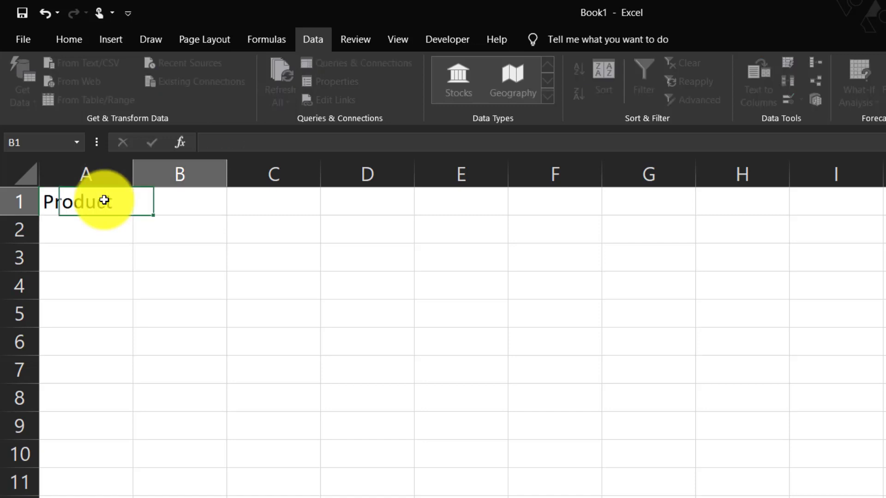
type("Unit Price")
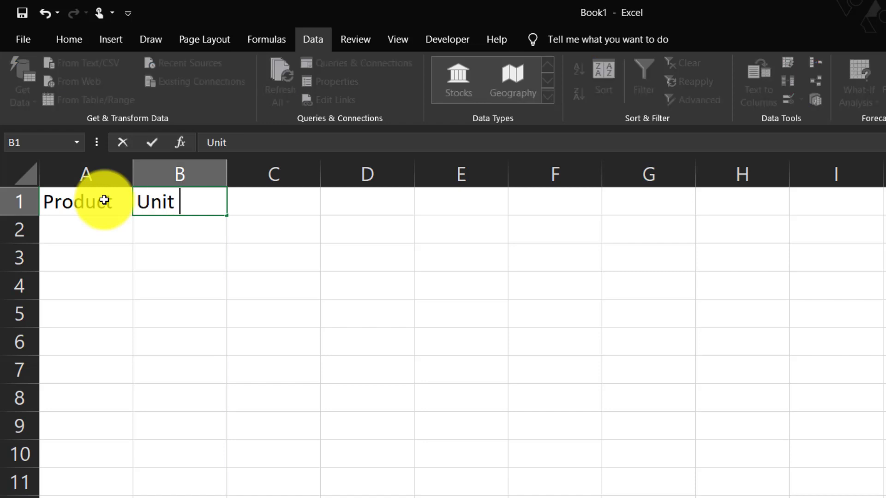
key("Tab")
type("Qty")
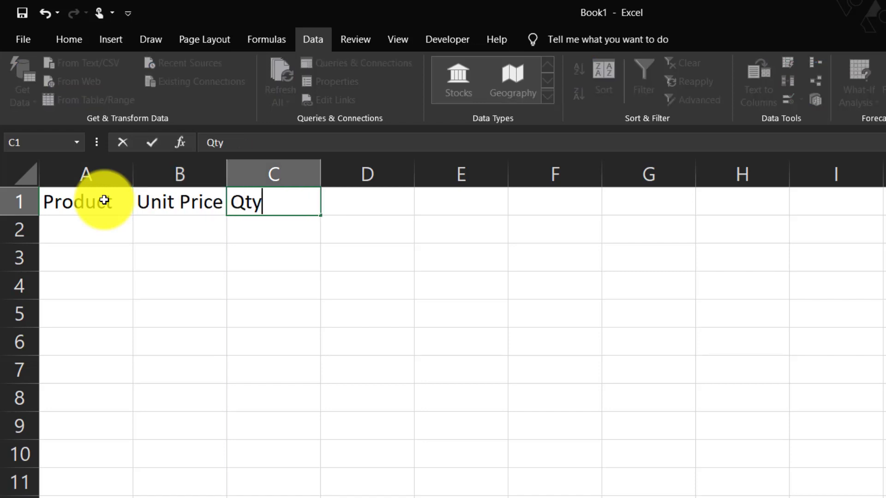
key("Tab")
type("Total ")
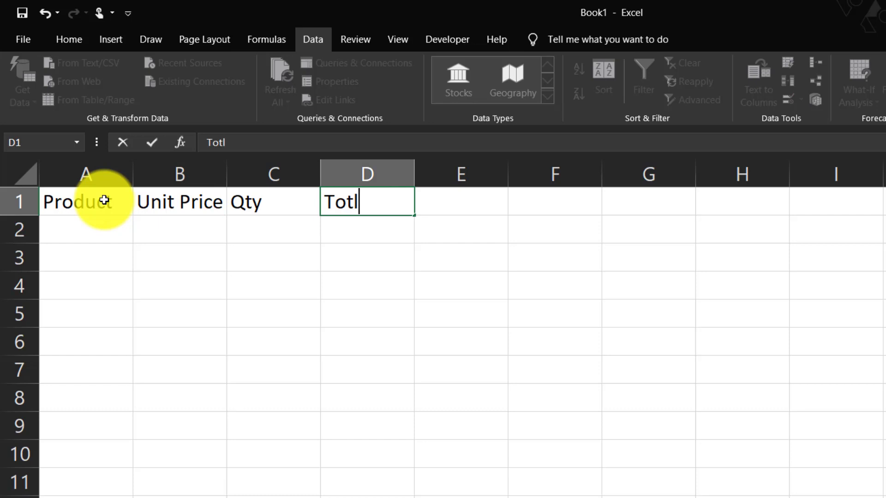
type("Price")
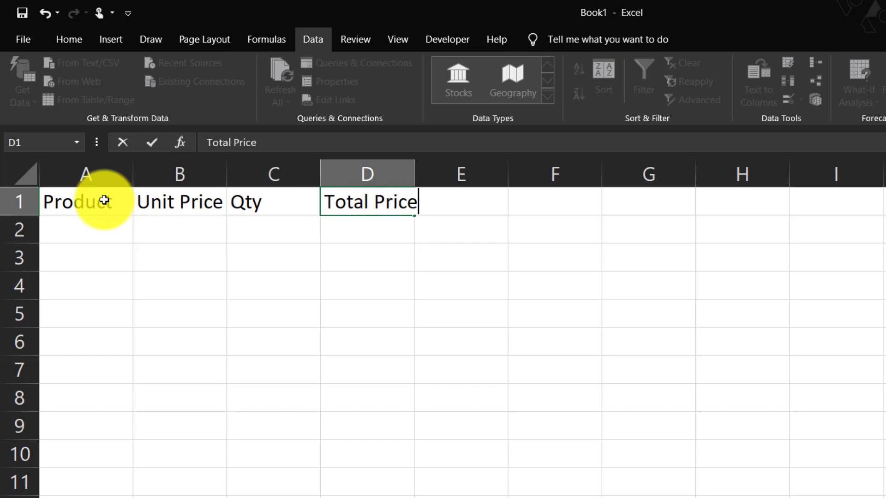
key("Return")
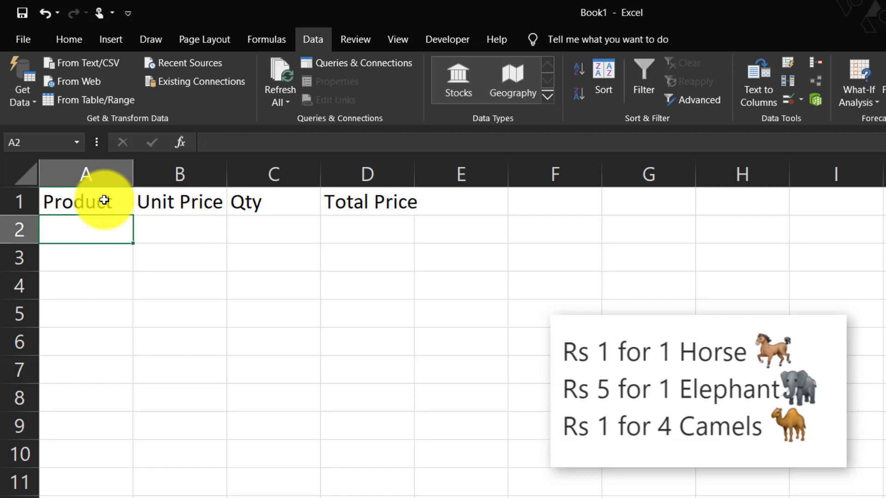
- List Horse, Elephant and Camel in A2:A4 with unit prices 1, 5 and 0.25 in B2:B4
type("Horse")
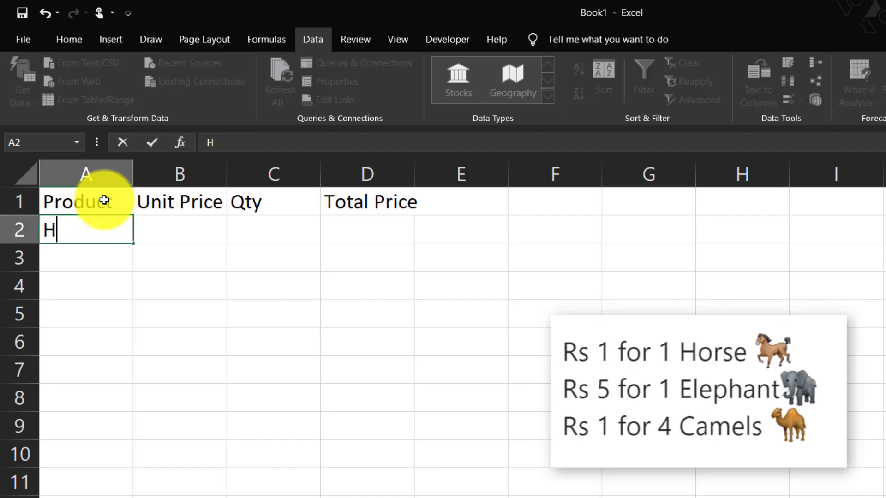
key("Tab")
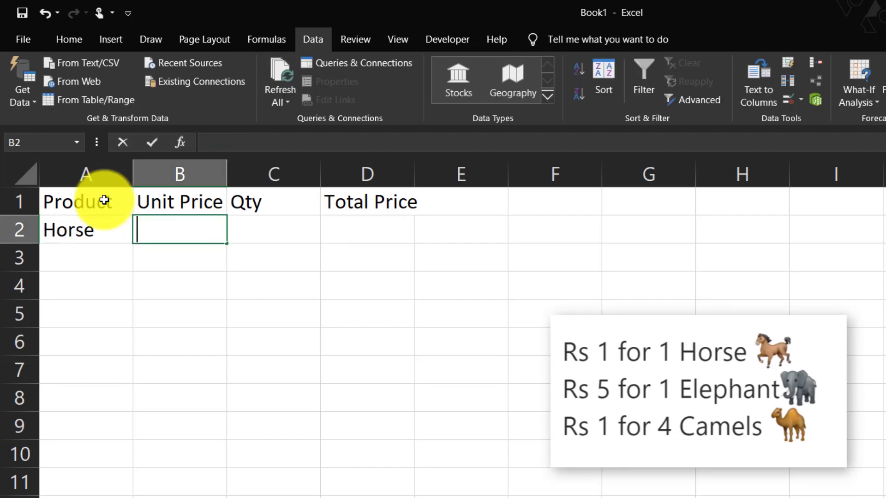
type("1")
key("Return")
type("Elephant")
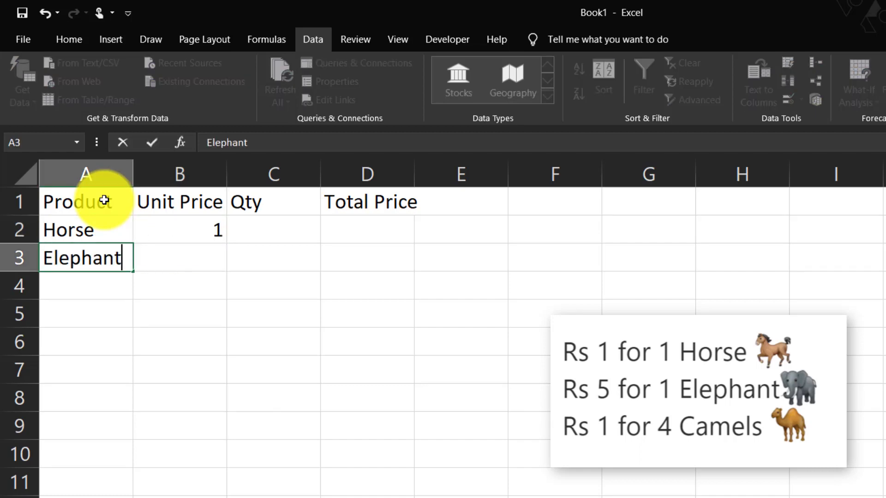
key("Tab")
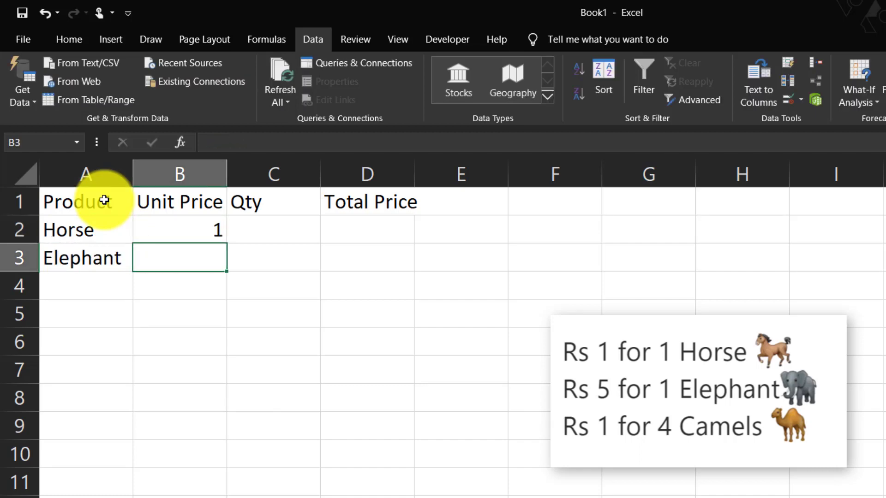
type("5")
key("Return")
type("Camel")
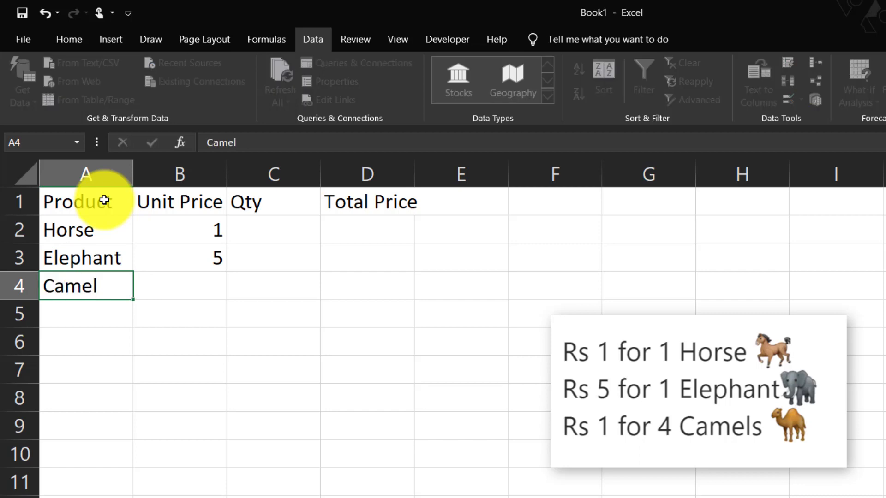
key("Tab")
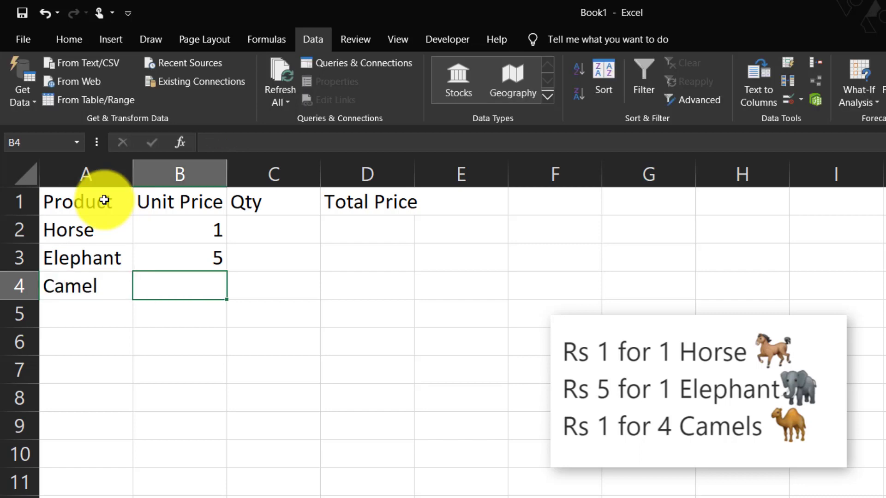
type("0.25")
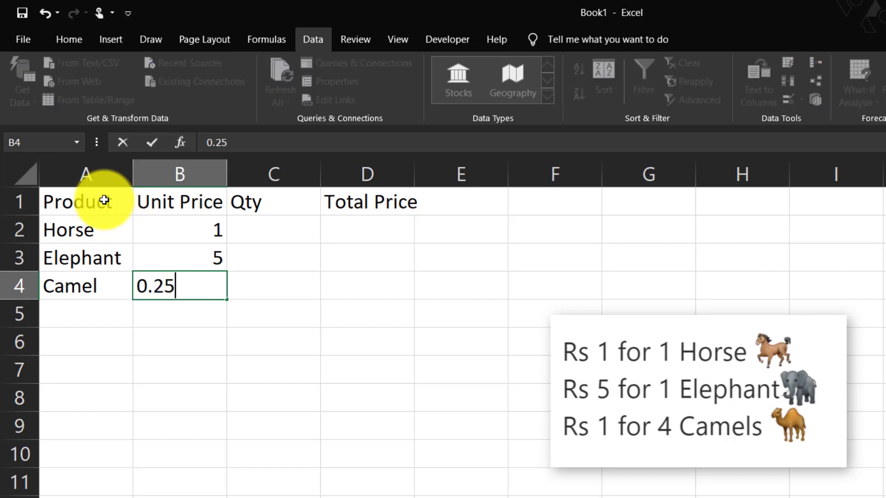
key("Return")
key("Up")
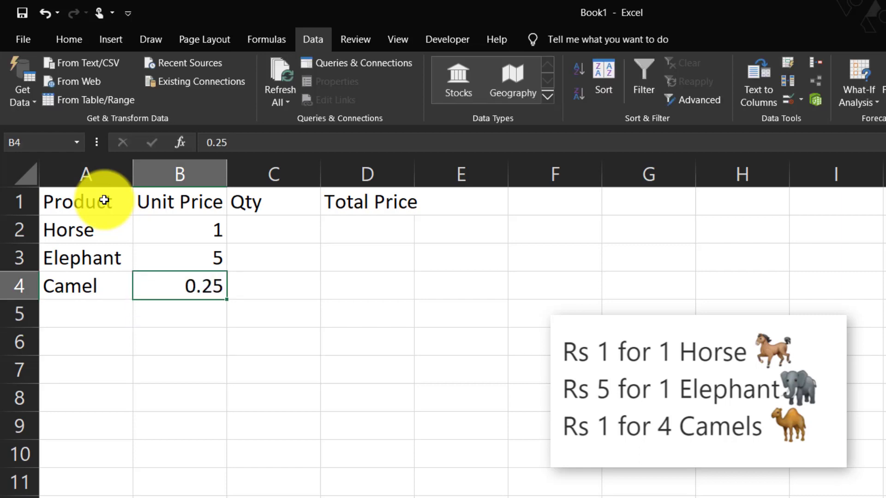
- Widen columns A to D so the headers and values fit with room to spare
left_click_drag(227, 171, 278, 173)
left_click_drag(131, 169, 168, 171)
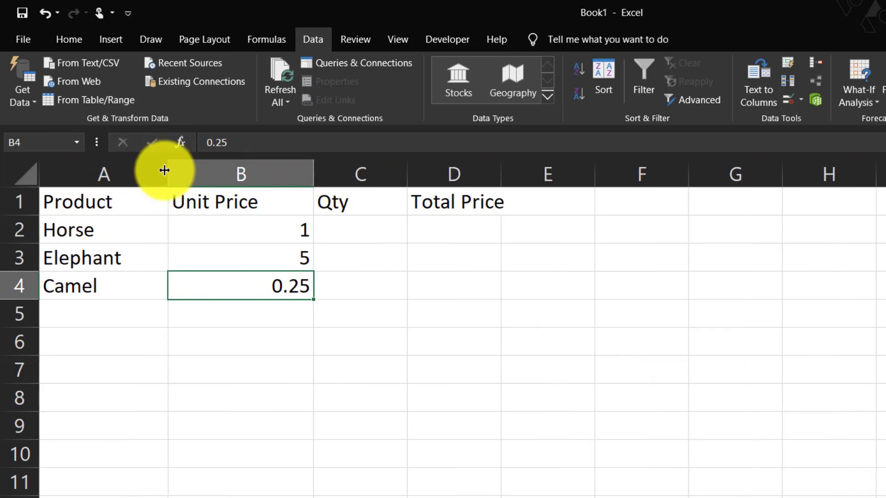
left_click_drag(408, 170, 432, 170)
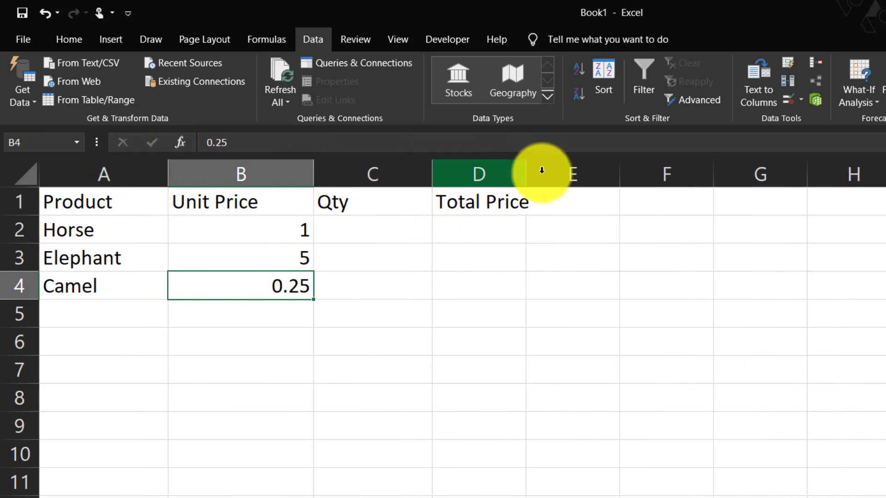
left_click_drag(526, 171, 560, 172)
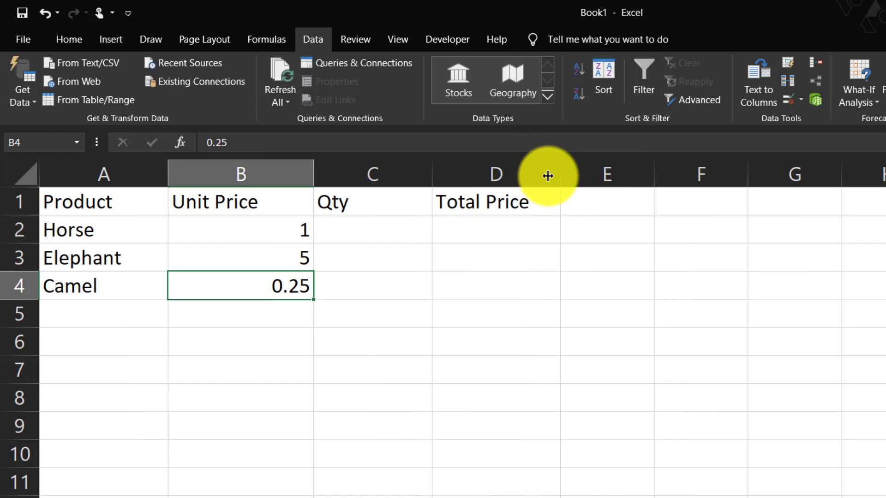
double_click(313, 177)
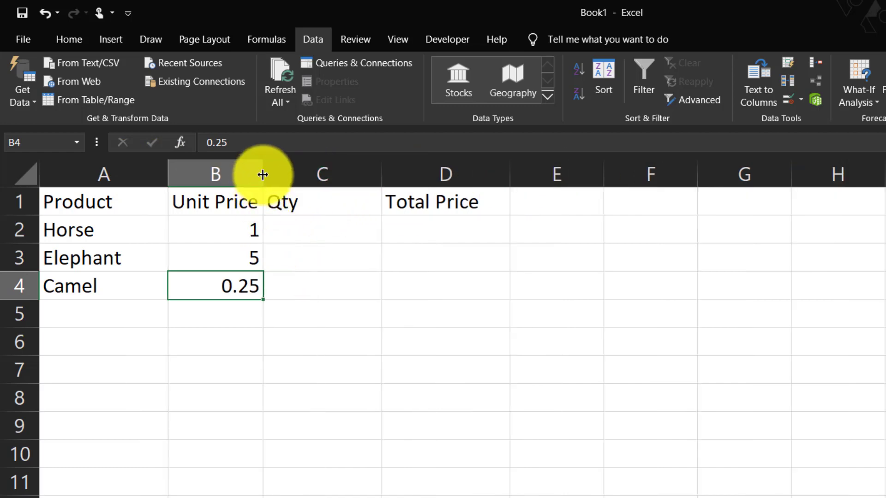
left_click_drag(263, 175, 311, 175)
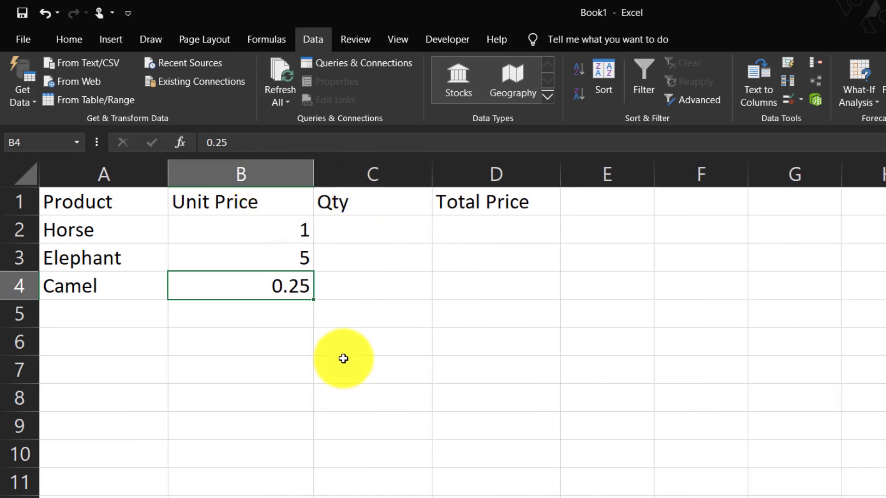
- Enter a quantity of 10 for each of the three products in C2:C4 and select those quantity cells
left_click(332, 229)
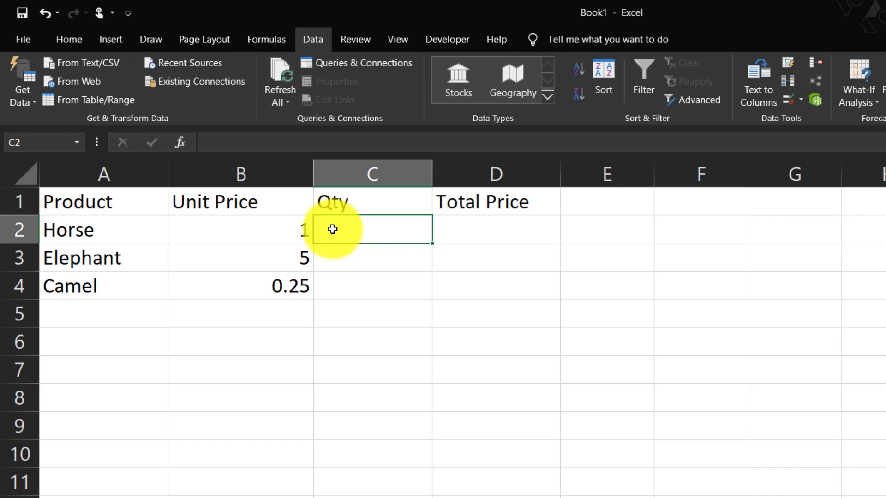
type("10")
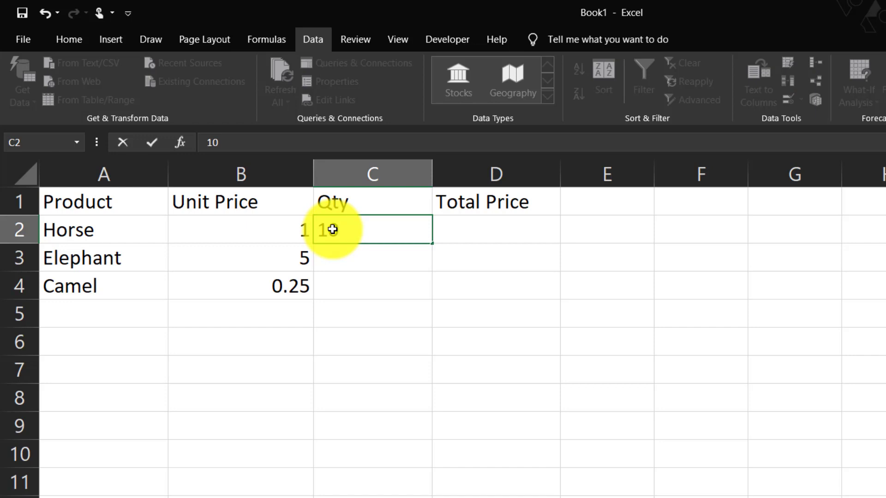
key("Return")
type("10")
key("Return")
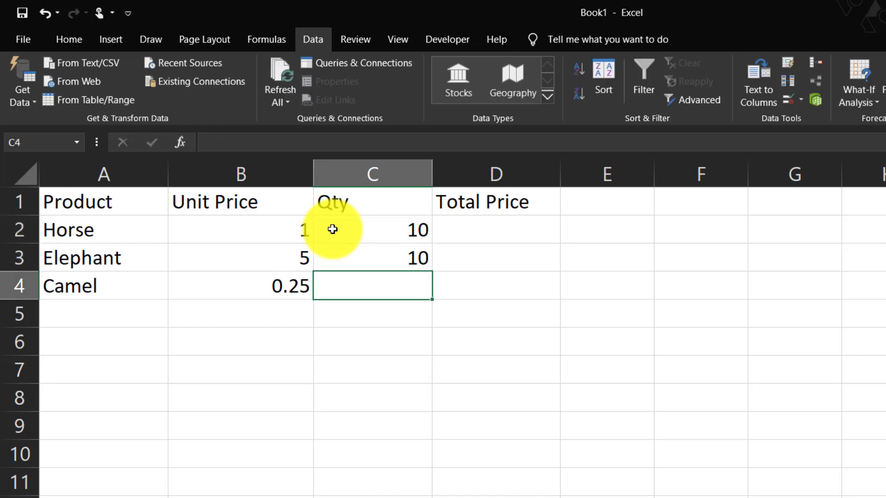
type("10")
key("Return")
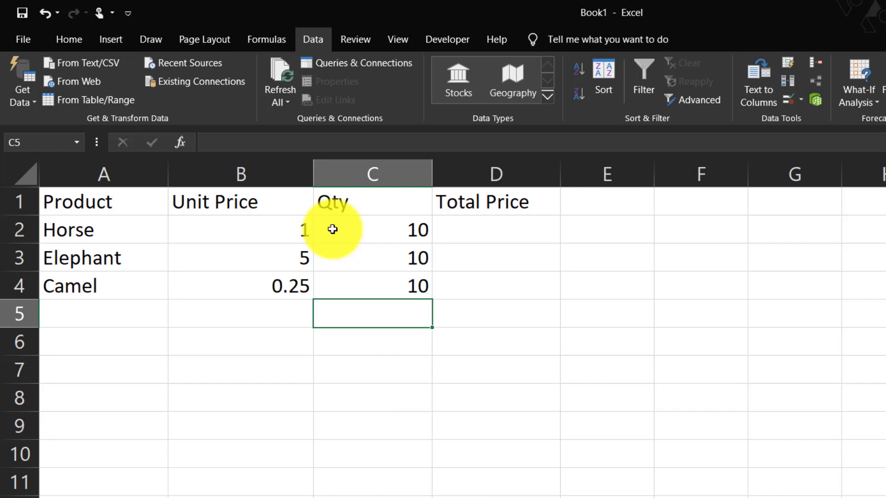
key("Up")
key("shift+Up")
key("shift+Up")
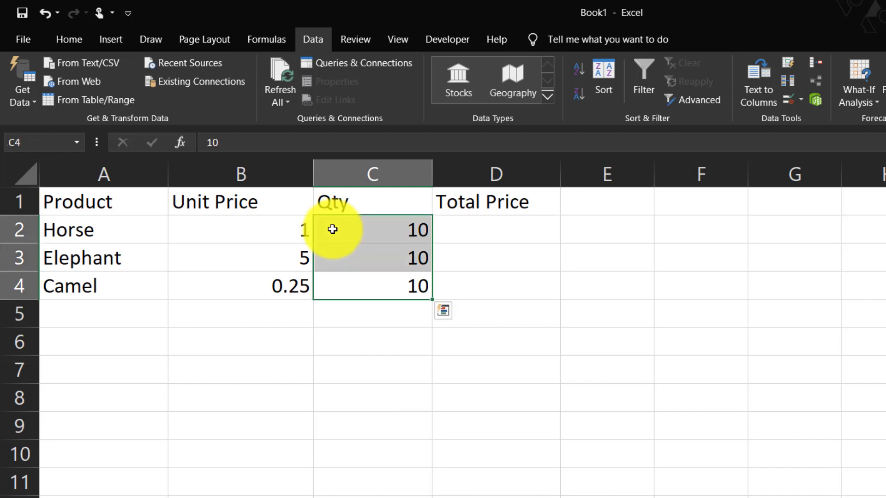
- Calculate the horse's total price in D2 with =B2*C2 and fill the formula down to D4
left_click(496, 226)
type("=")
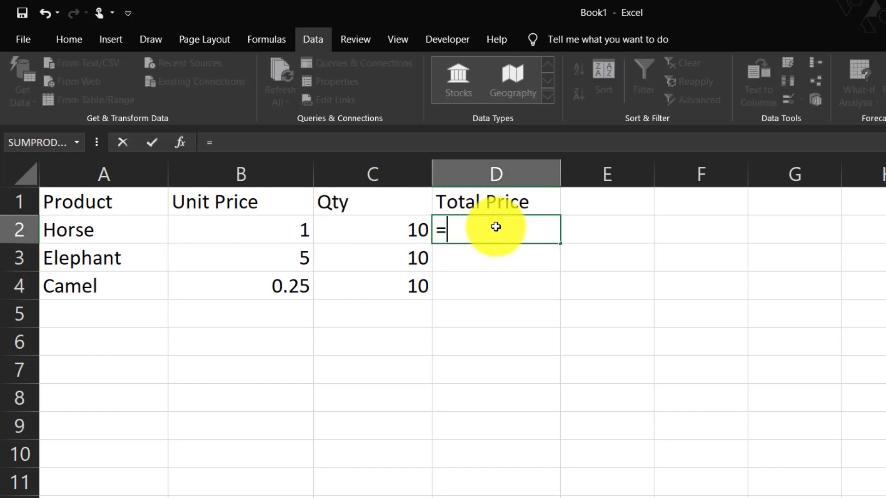
left_click(291, 224)
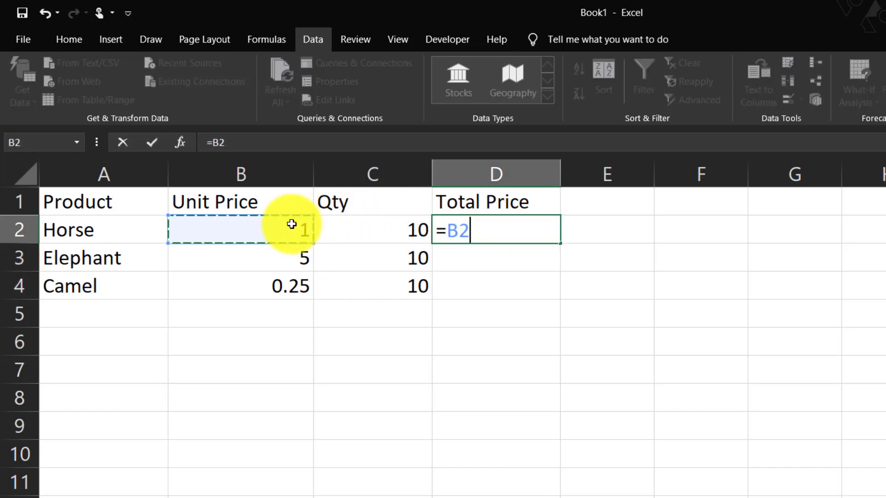
type("*")
left_click(396, 239)
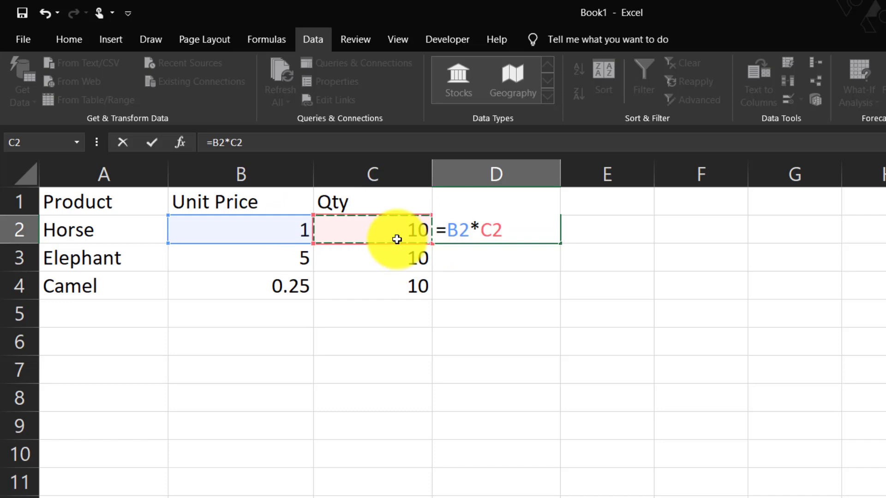
key("Return")
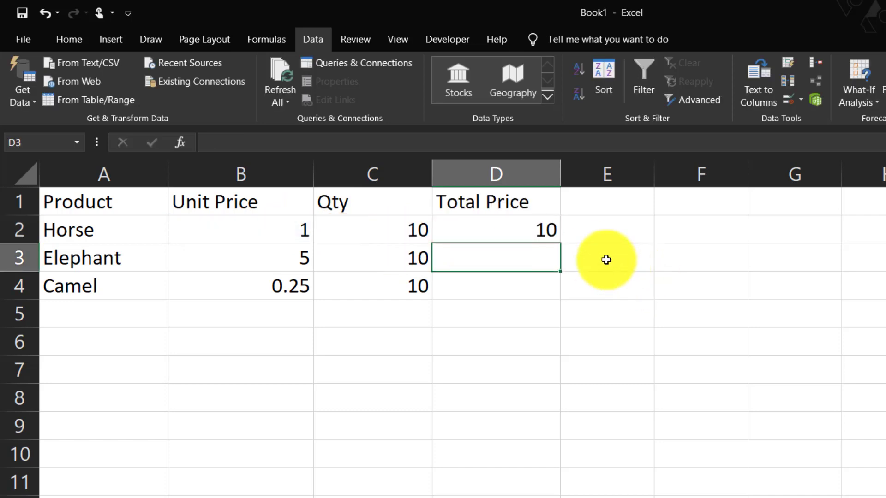
left_click(540, 226)
left_click_drag(559, 243, 560, 296)
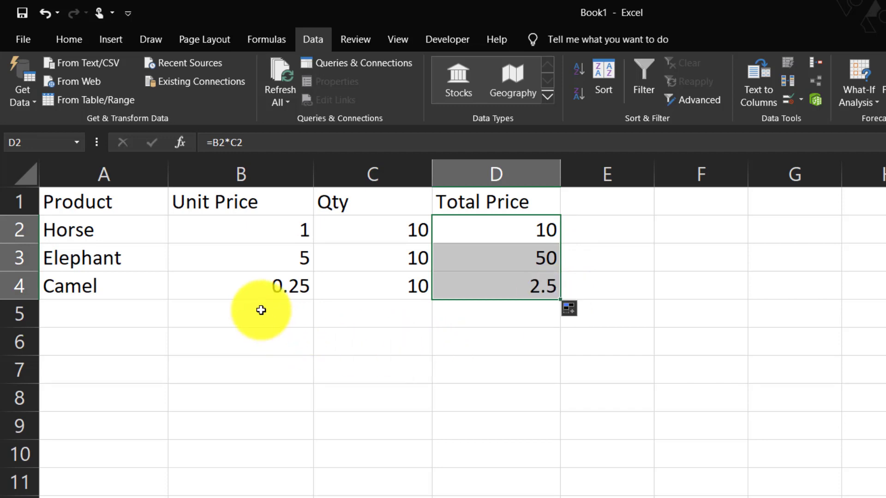
- Label B5 as Grand Total and add up the quantities in C5 with =SUM(C2:C4)
left_click(261, 311)
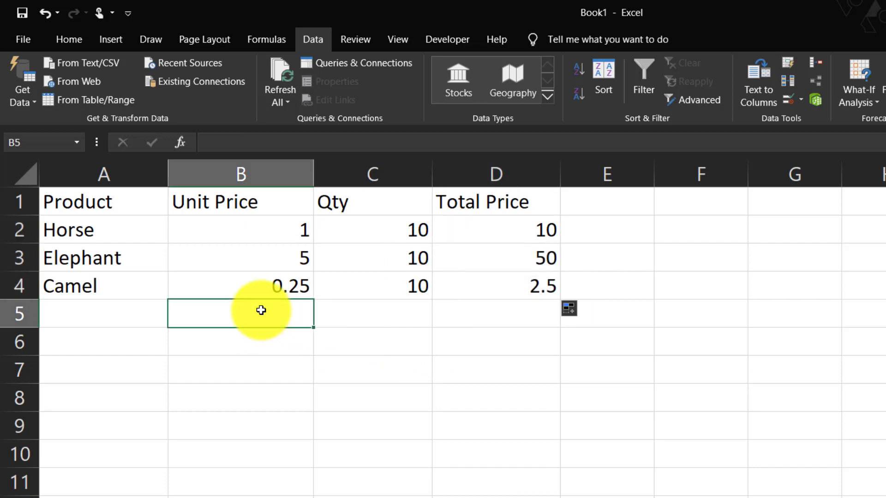
type("Grand Tota")
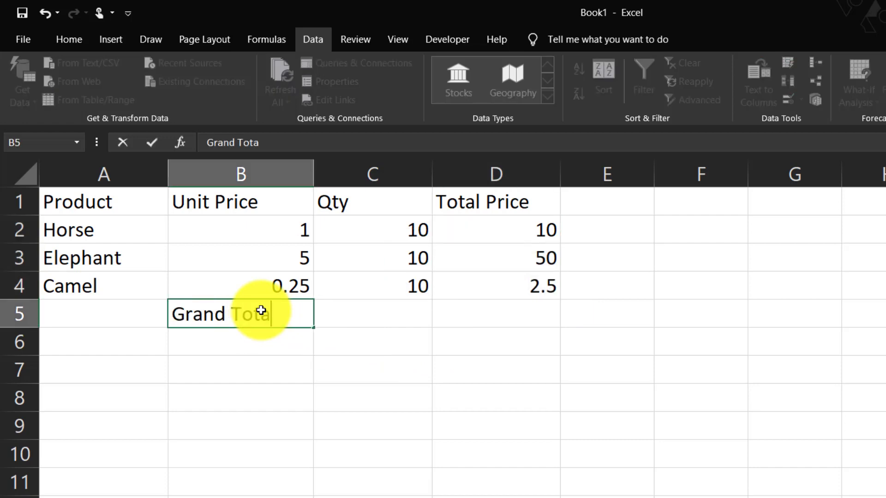
type("l")
key("Tab")
type("=SUM")
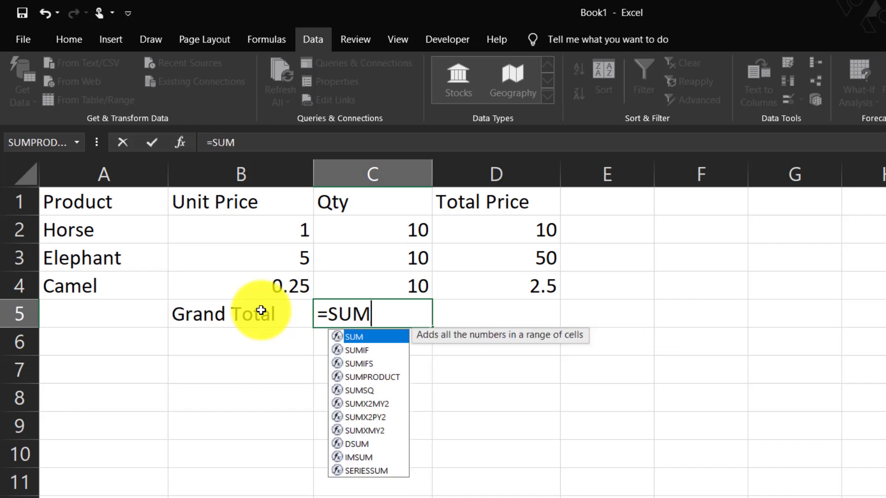
type("(")
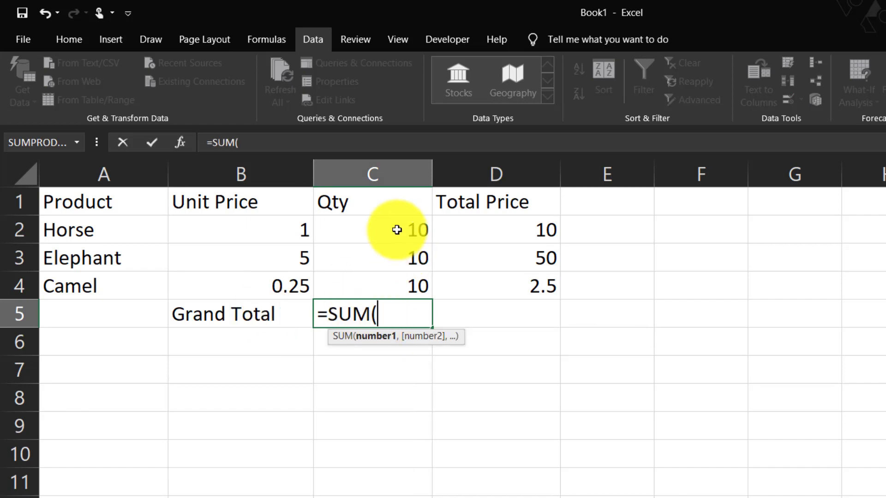
left_click_drag(397, 229, 397, 288)
type(")")
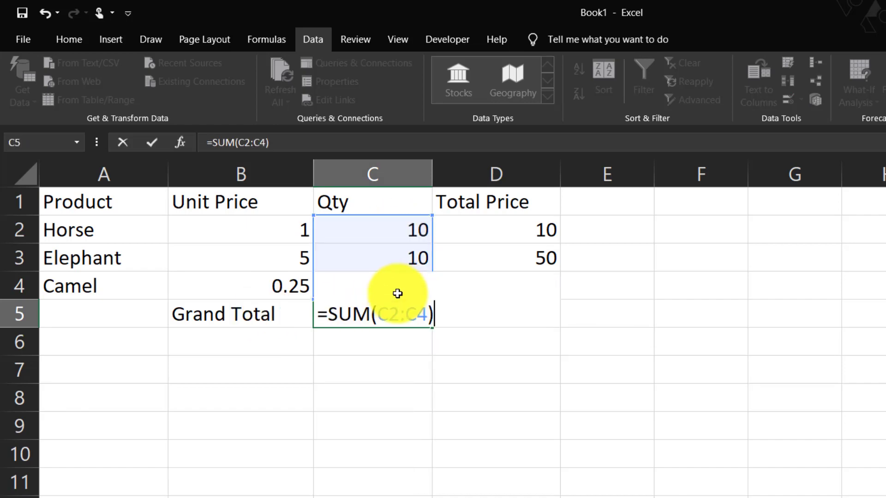
key("Return")
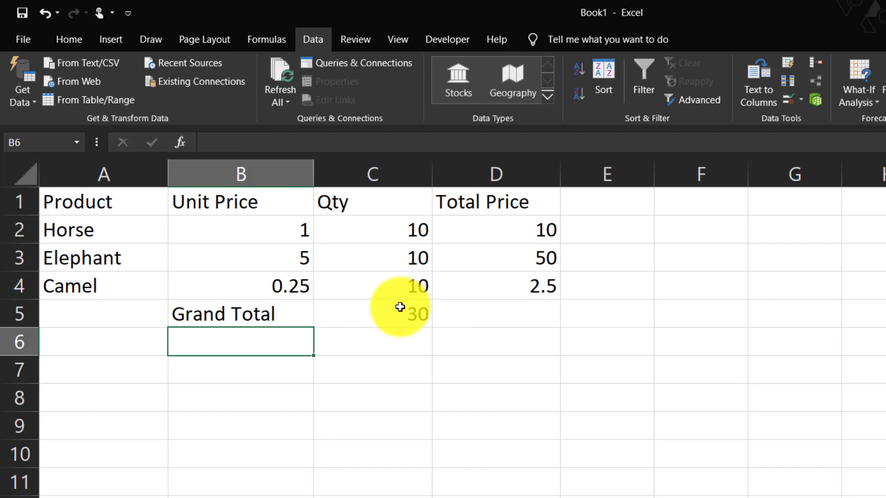
- Fill the C5 sum formula across to D5 and make the Grand Total row B5:D5 bold
left_click(403, 308)
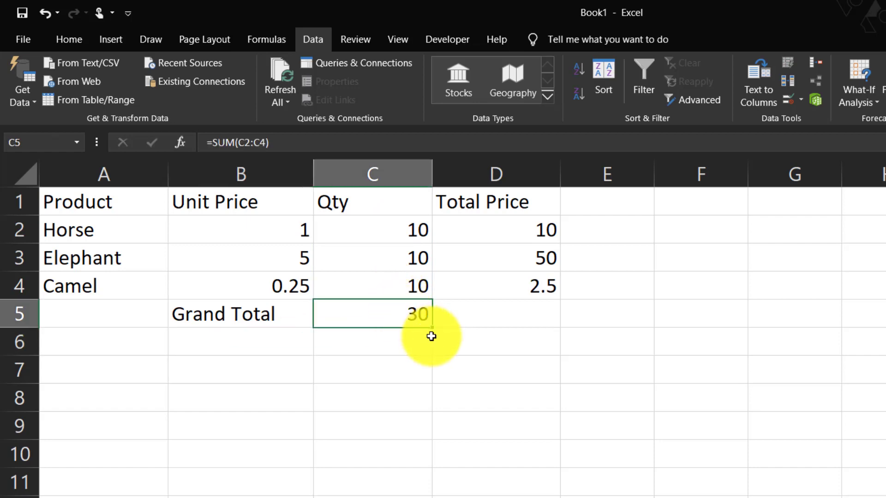
left_click_drag(431, 325, 495, 339)
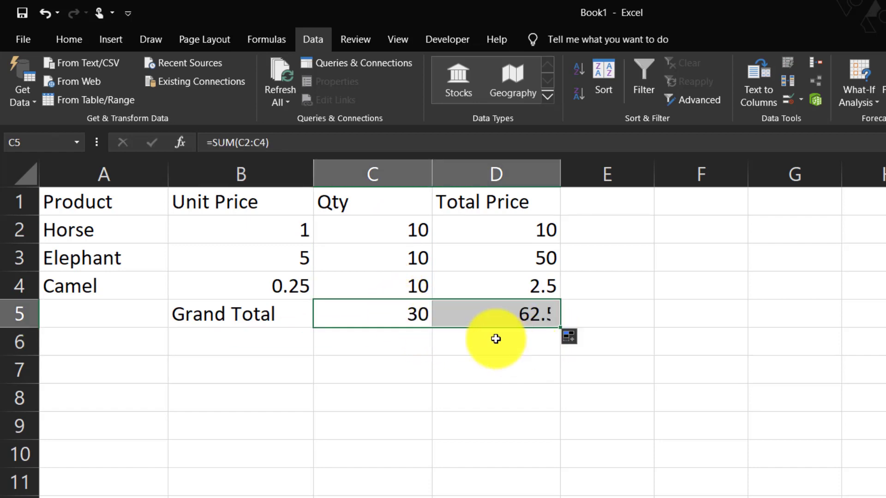
left_click(383, 313)
key("Left")
key("shift+Right")
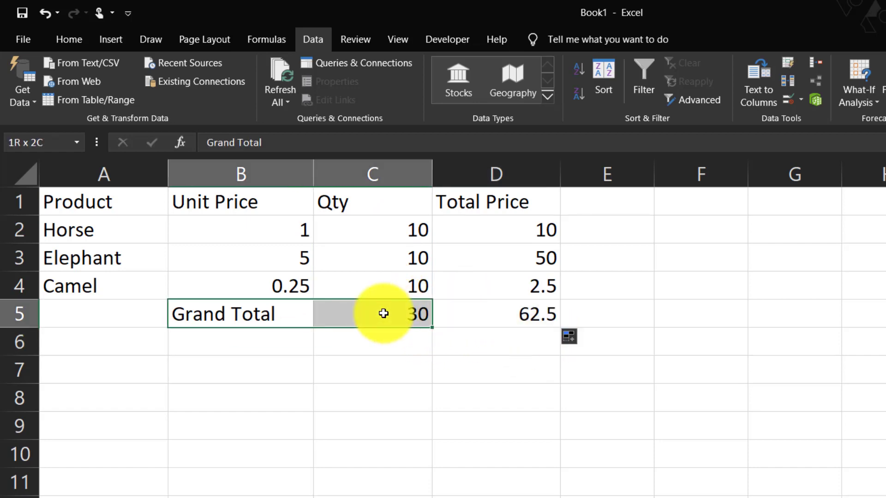
key("shift+Right")
key("ctrl+b")
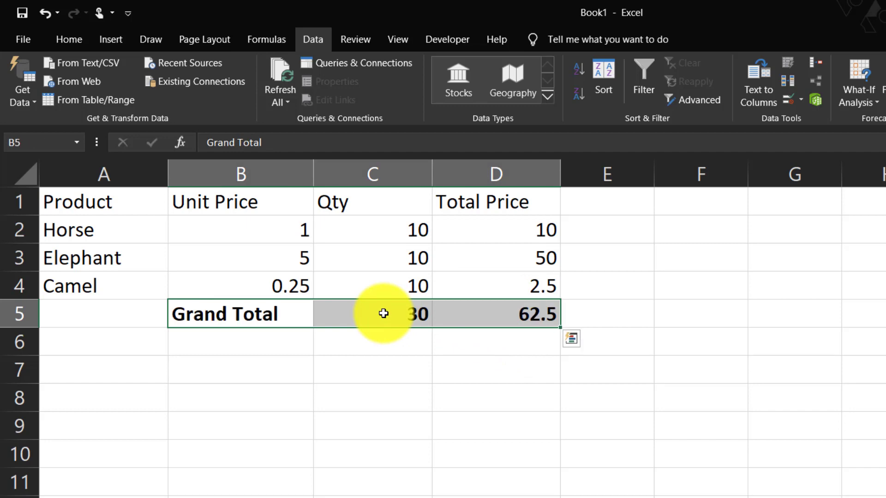
- Open Solver and set its objective to the grand total price cell D5
left_click(516, 315)
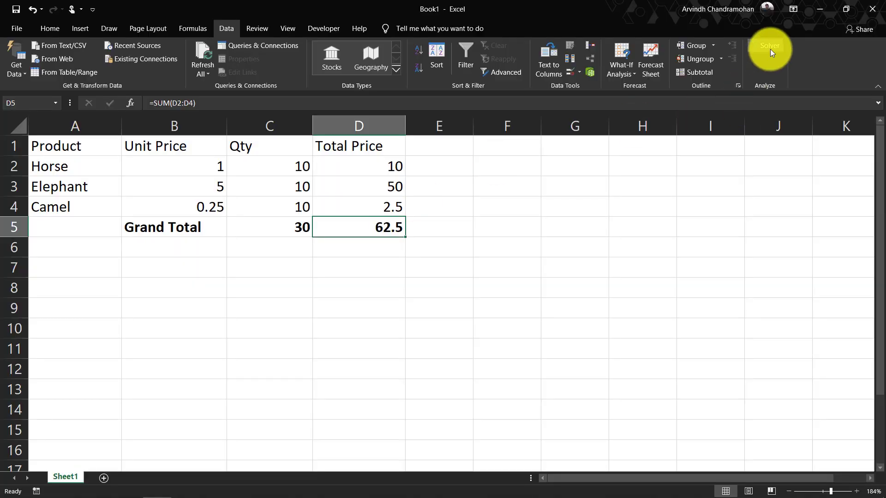
left_click(770, 49)
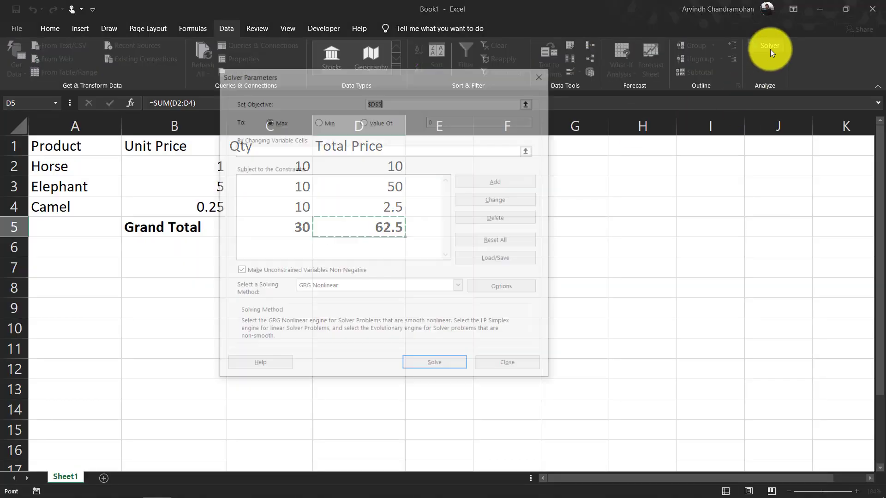
left_click_drag(452, 73, 661, 119)
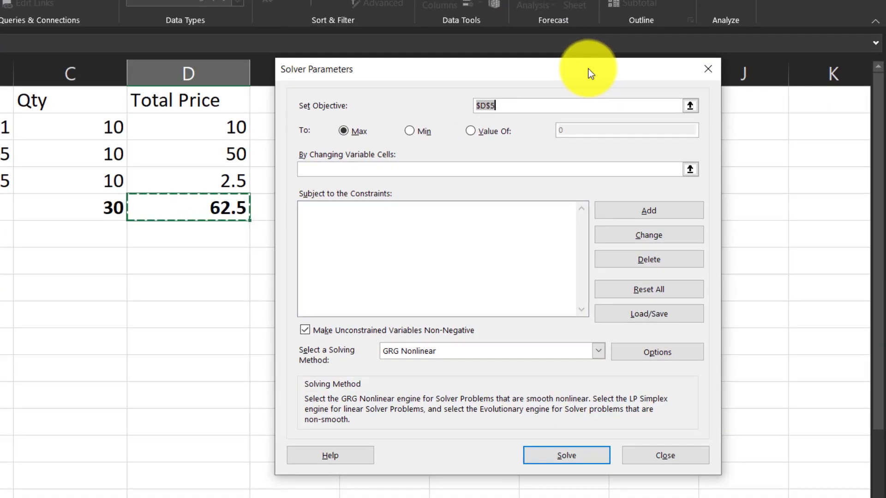
left_click(690, 106)
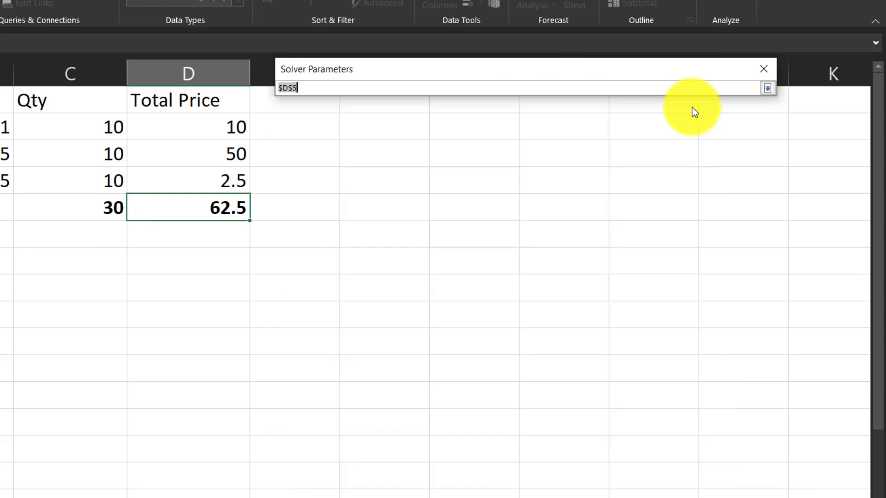
left_click(176, 210)
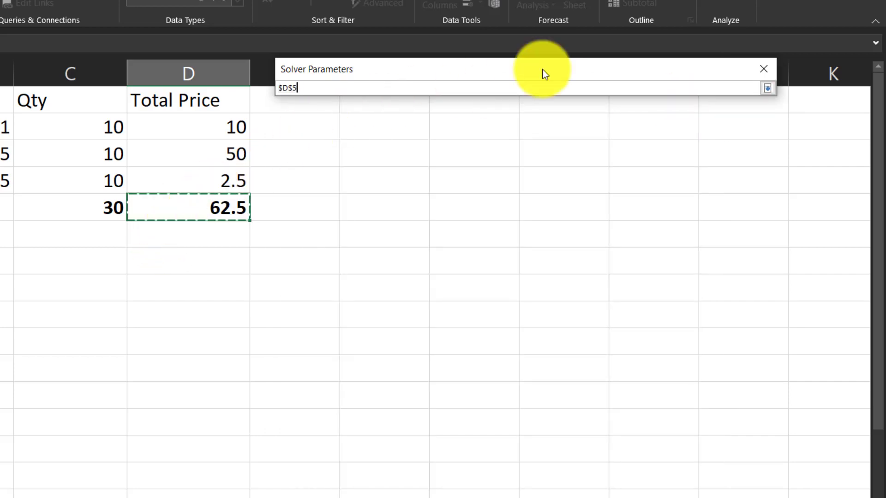
left_click(766, 88)
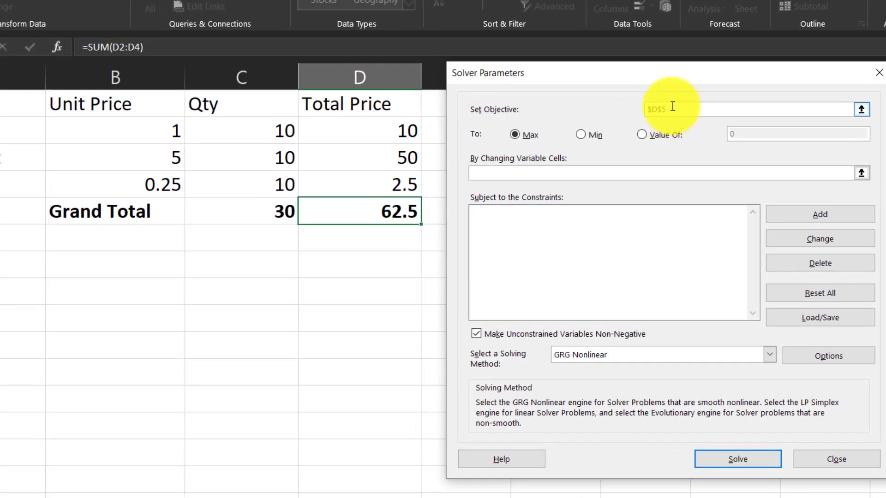
left_click_drag(500, 105, 462, 105)
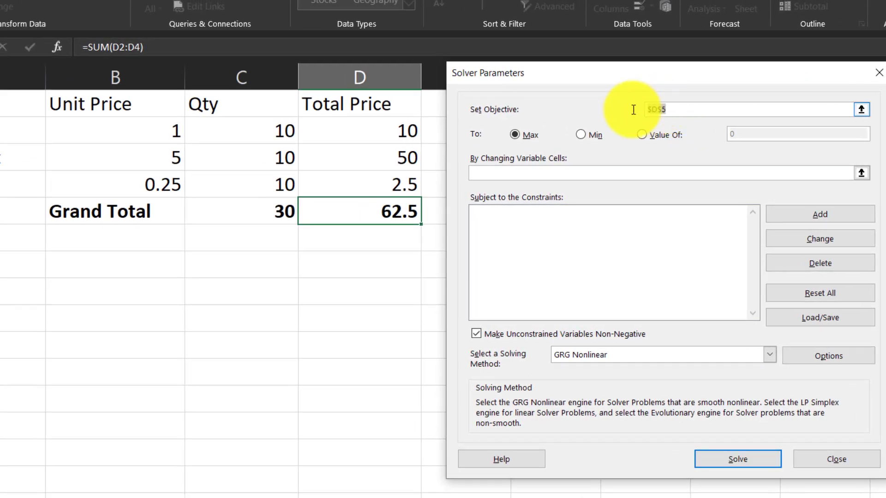
left_click_drag(633, 109, 624, 111)
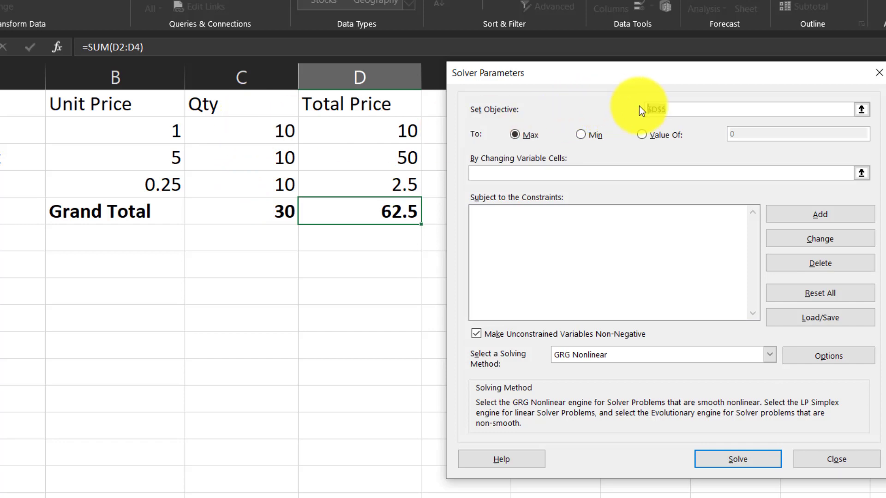
- Set the Solver objective to reach a Value Of 100
left_click(642, 135)
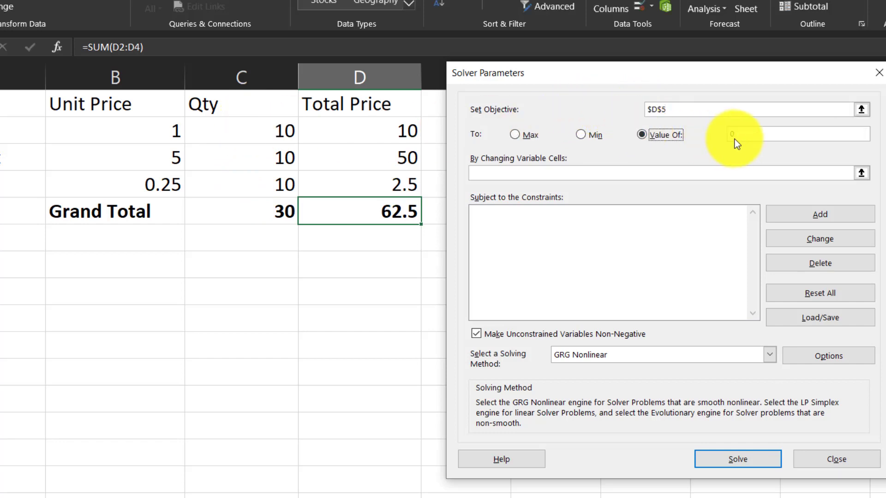
left_click(737, 137)
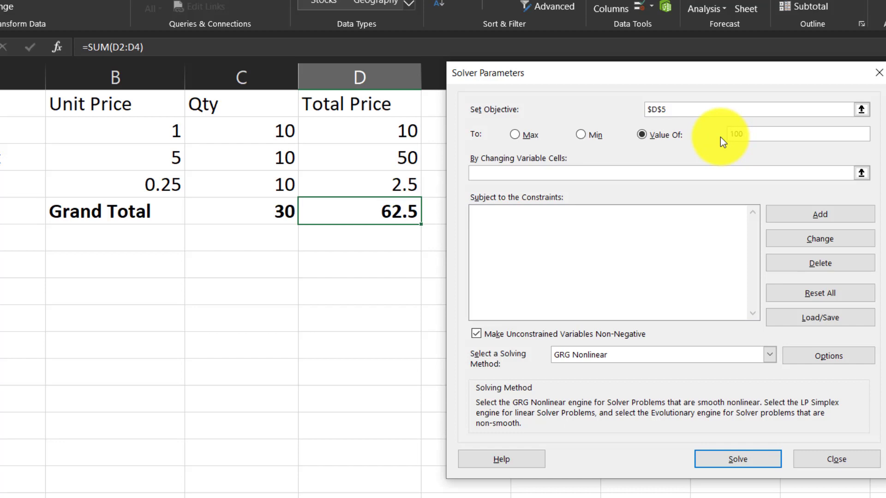
left_click_drag(747, 134, 713, 132)
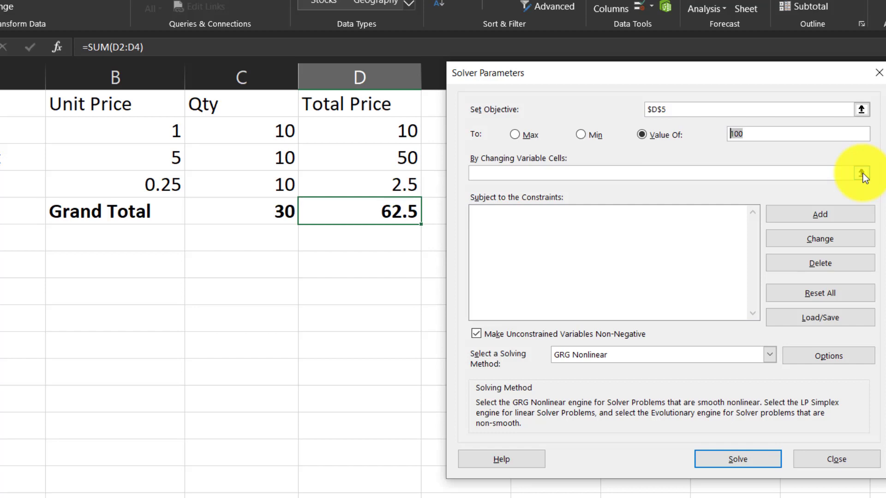
- Set the changing variable cells to the three product quantities in C2:C4
left_click(861, 174)
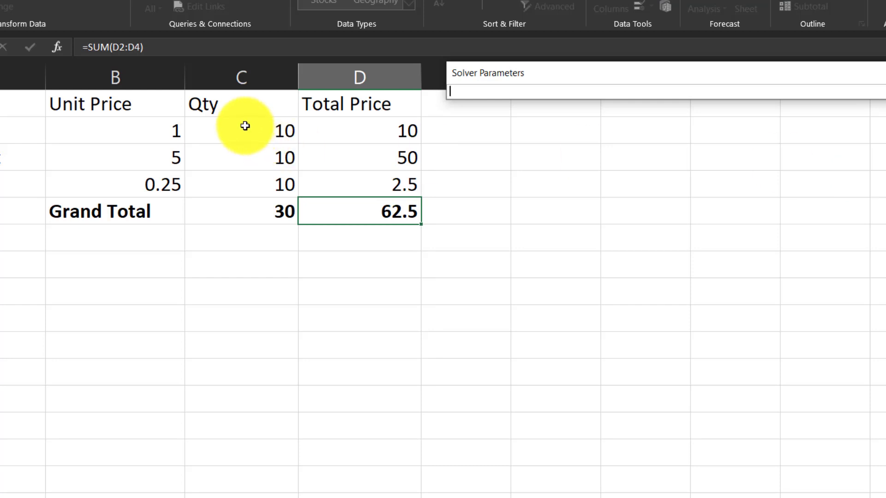
left_click_drag(245, 126, 240, 175)
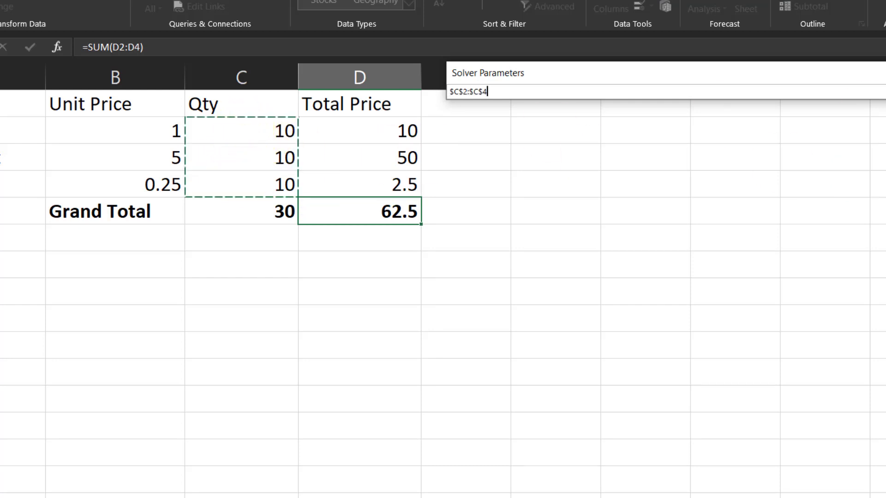
key("Return")
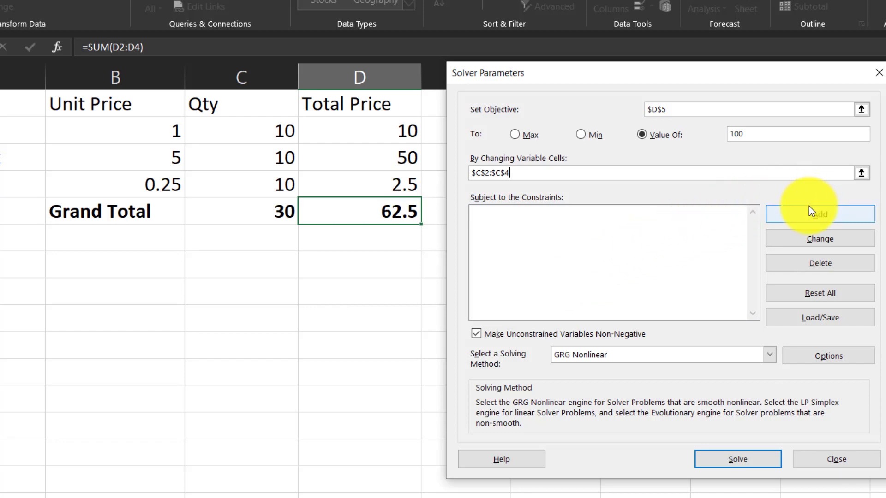
- Add a Solver constraint requiring the total quantity in C5 to equal 100
left_click(794, 214)
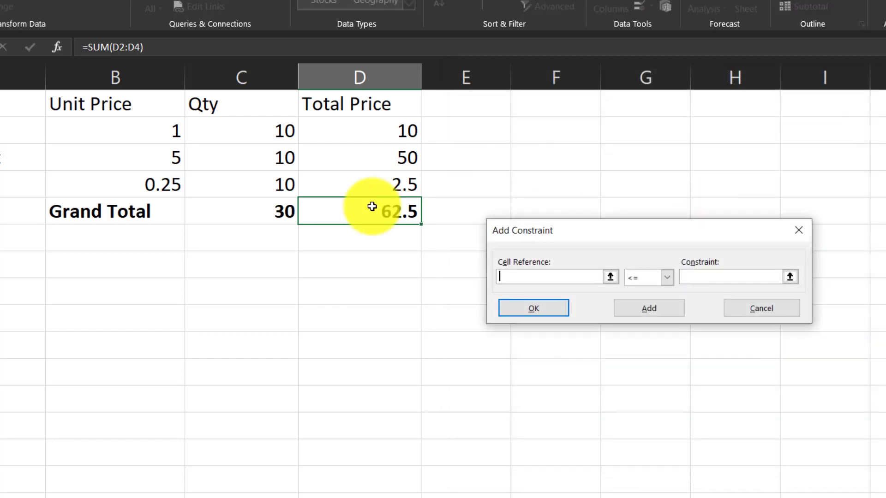
left_click(243, 216)
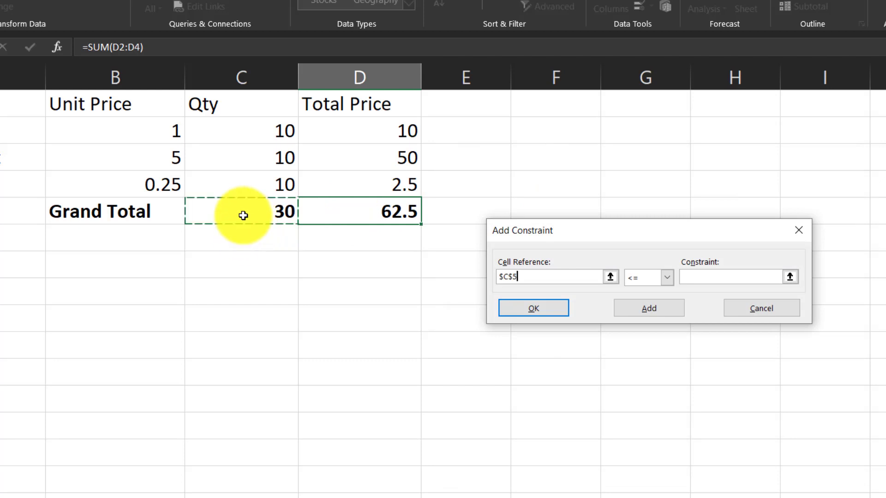
left_click(661, 276)
left_click(651, 302)
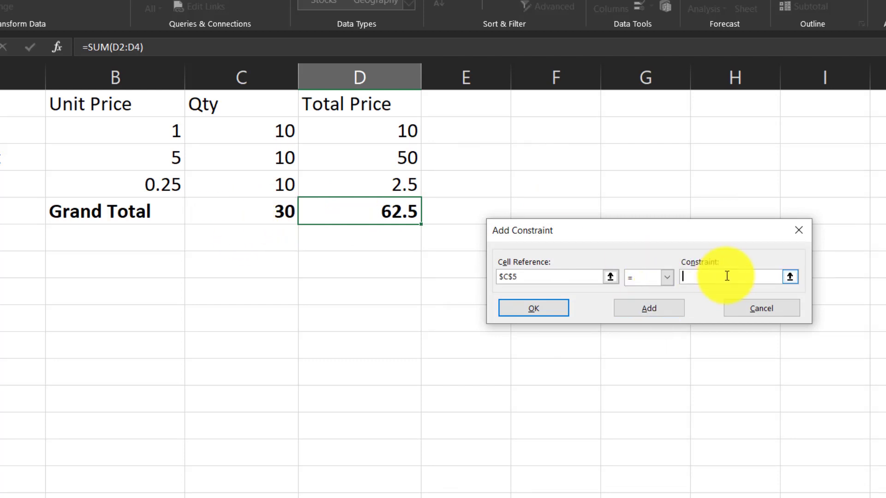
left_click(729, 275)
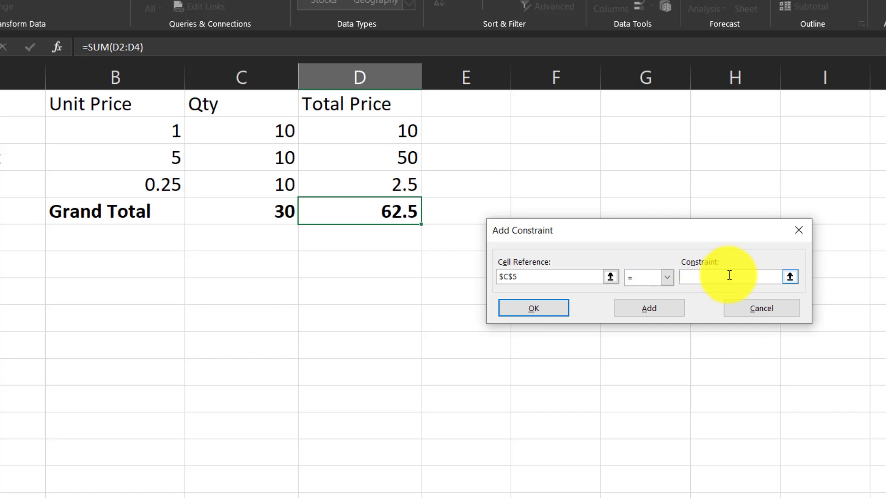
type("100")
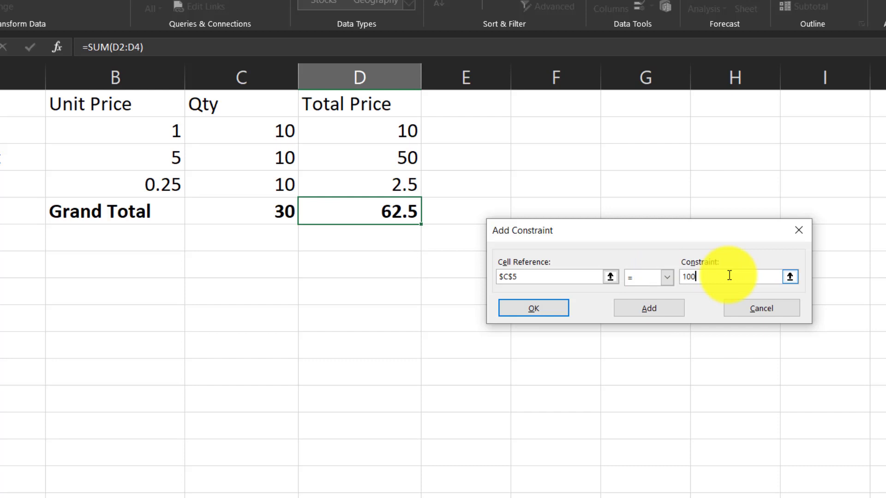
left_click(649, 312)
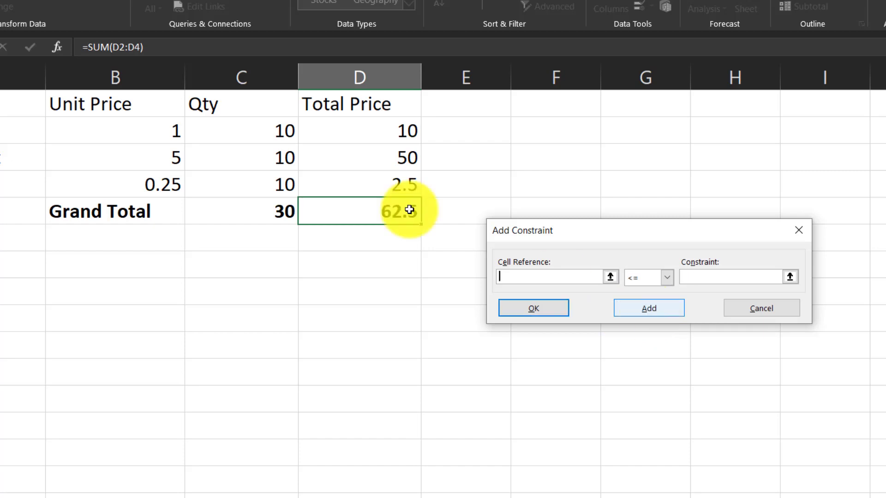
- Add a Solver constraint requiring the horse quantity in C2 to be >= 1
left_click(242, 131)
left_click(667, 278)
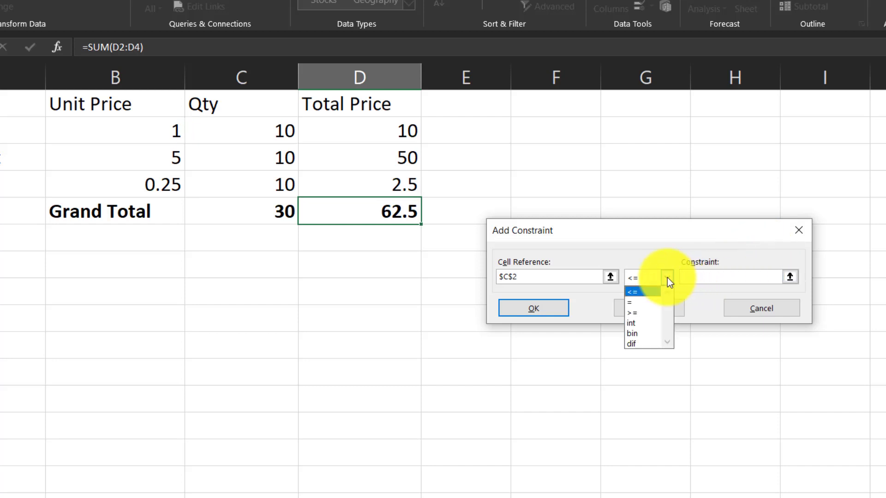
left_click(647, 314)
left_click(704, 278)
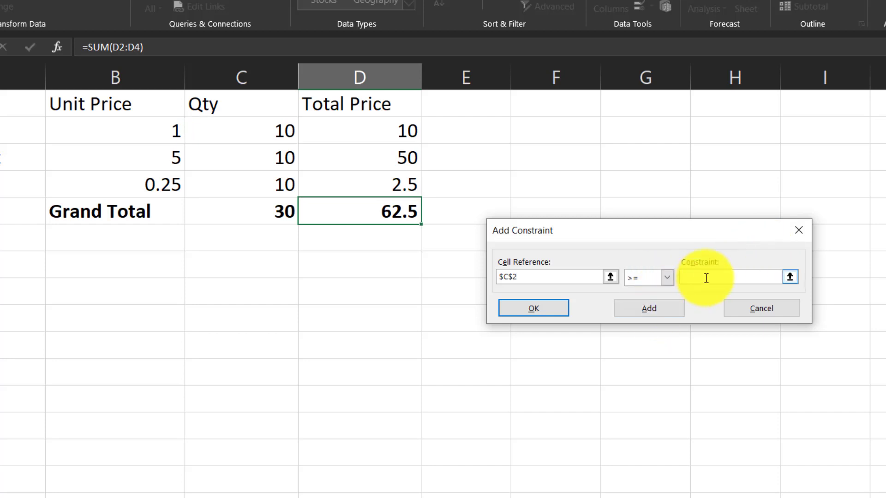
type("1")
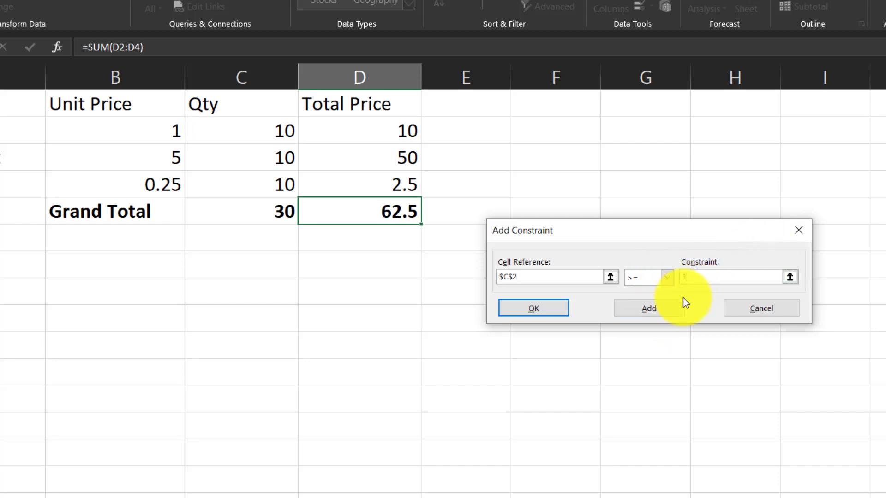
left_click(663, 310)
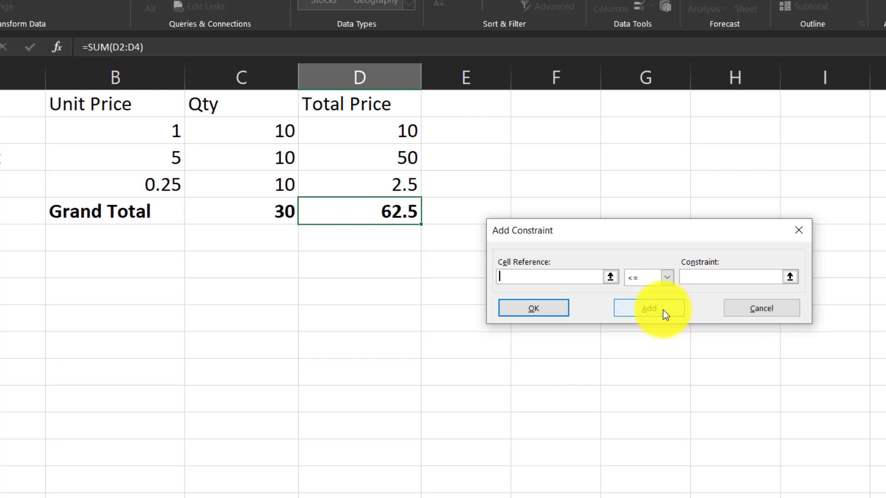
- Add a Solver constraint requiring the elephant quantity in C3 to be >= 1
left_click(254, 155)
left_click(664, 276)
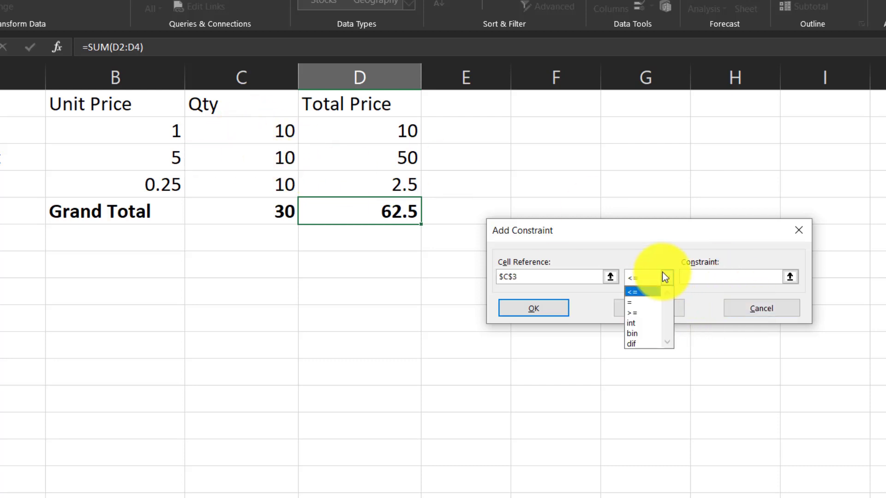
left_click(648, 313)
left_click(695, 280)
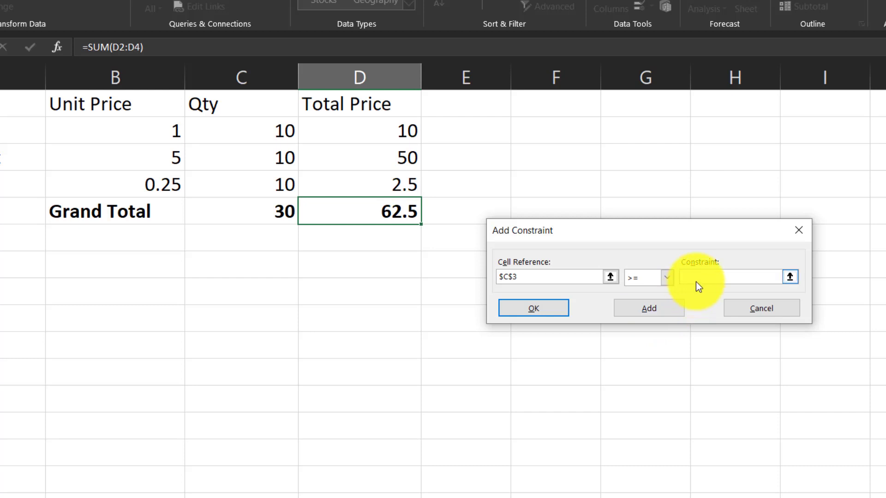
type("1")
left_click(666, 308)
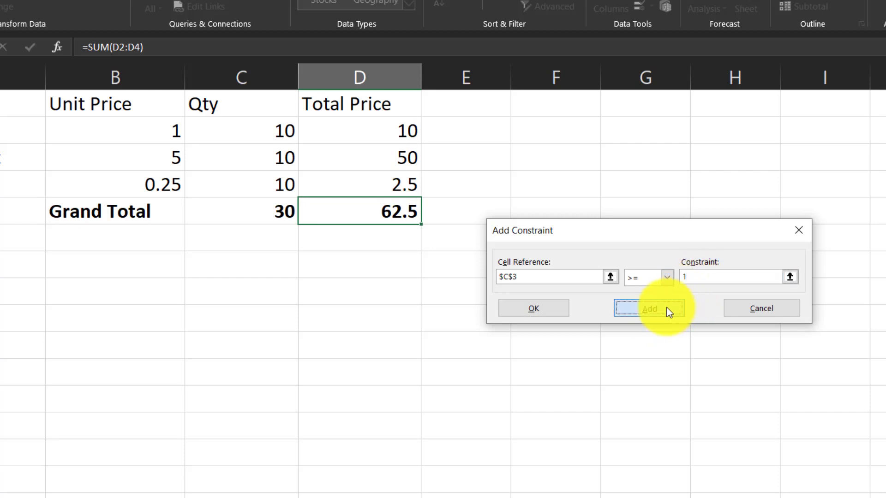
- Add a Solver constraint requiring the camel quantity in C4 to be >= 1 and return to the Solver parameters
left_click(269, 177)
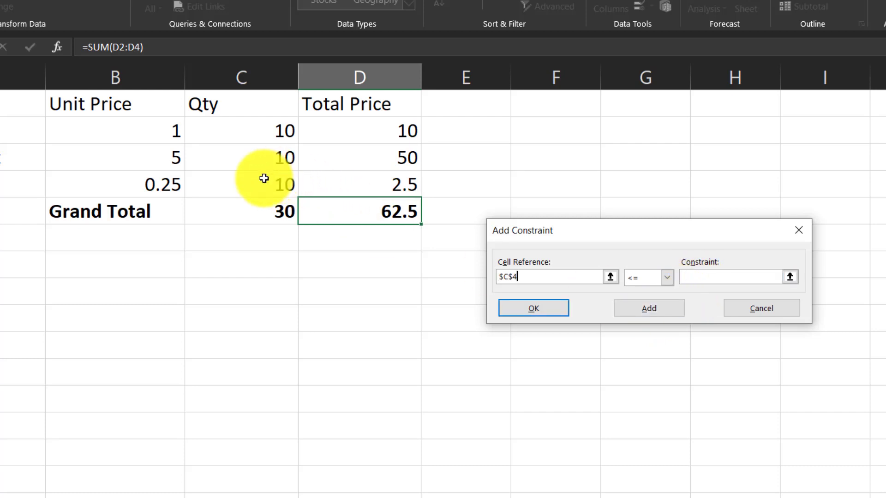
left_click(667, 277)
left_click(650, 314)
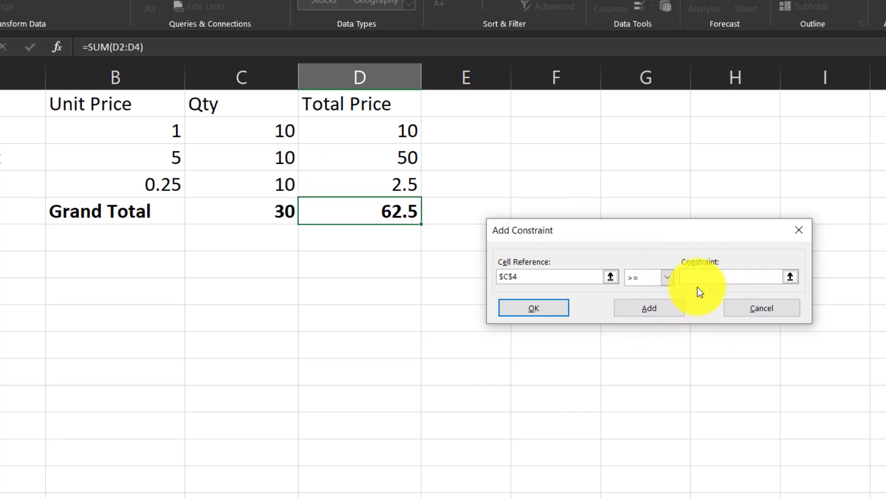
left_click(706, 276)
type("1")
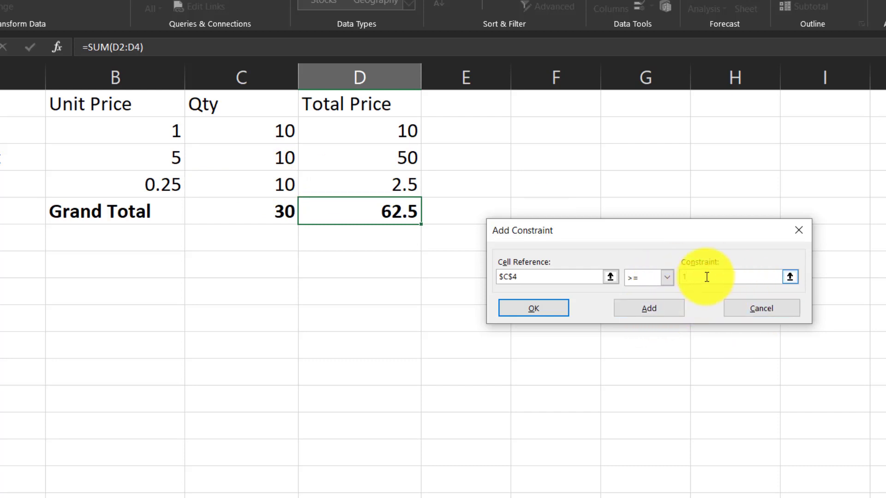
left_click(539, 307)
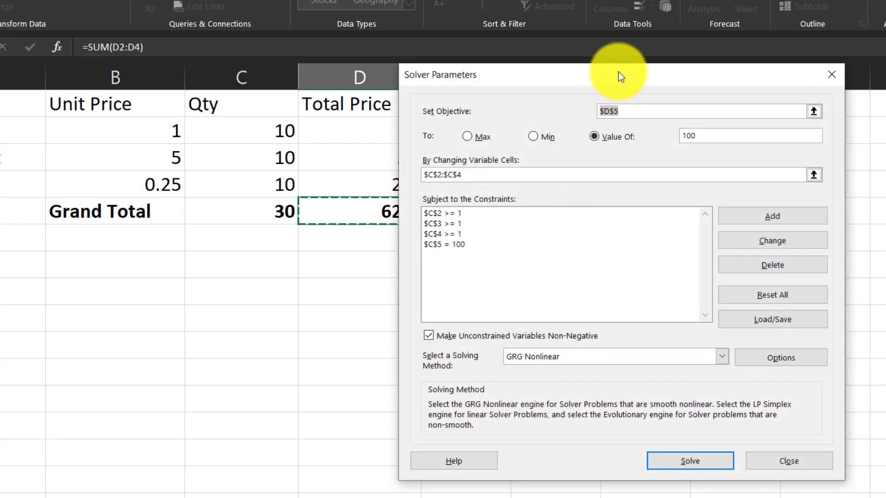
- Run Solver with the GRG Nonlinear method, view the proposed quantities and discard the solution
left_click_drag(618, 76, 682, 70)
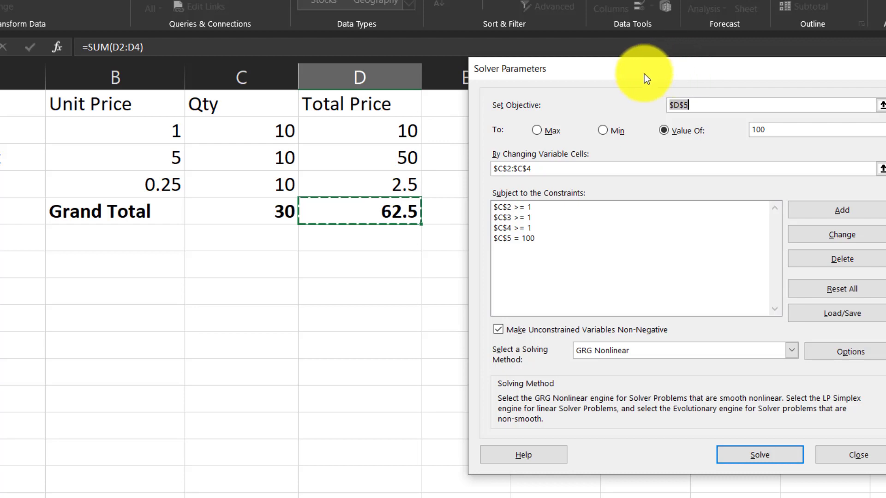
left_click(839, 359)
left_click(758, 458)
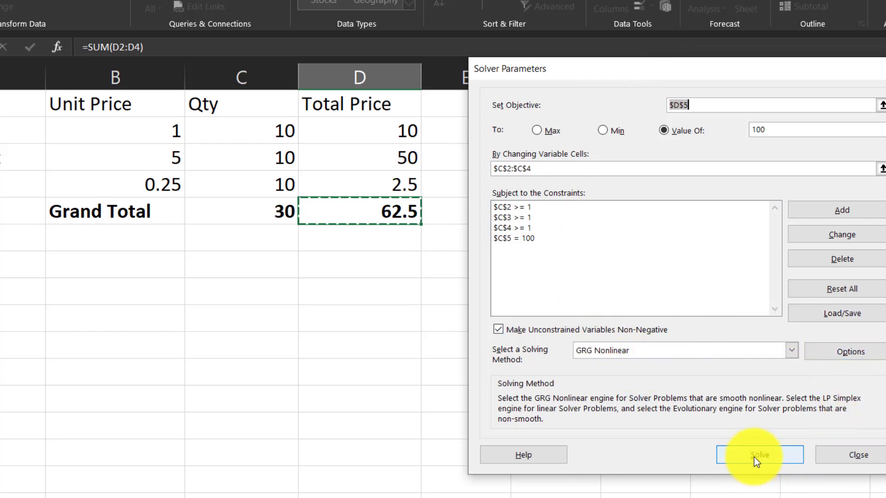
left_click(754, 458)
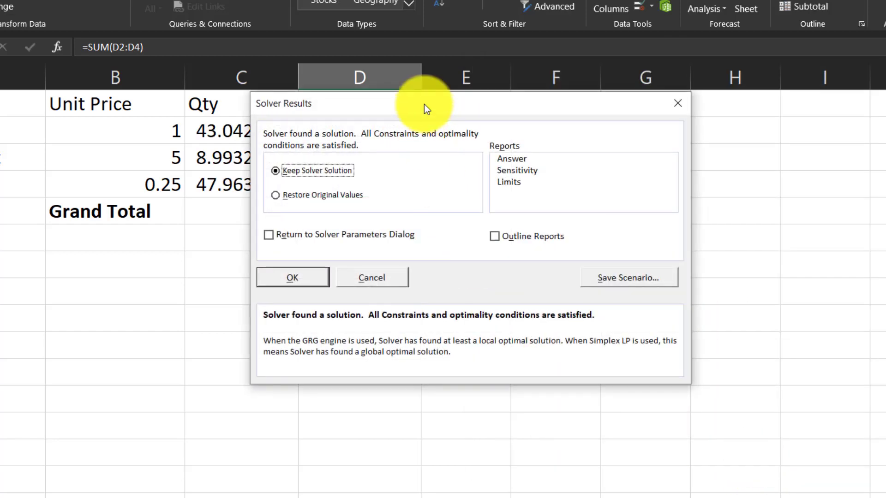
left_click_drag(424, 109, 603, 119)
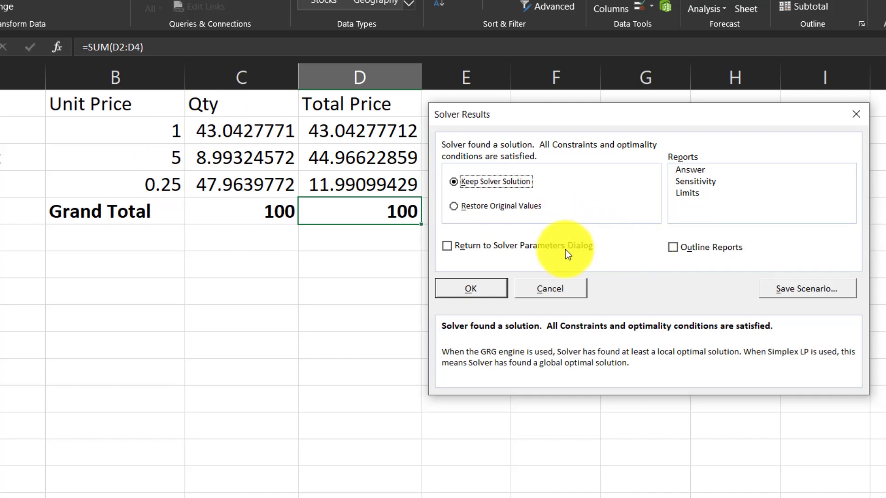
left_click(546, 289)
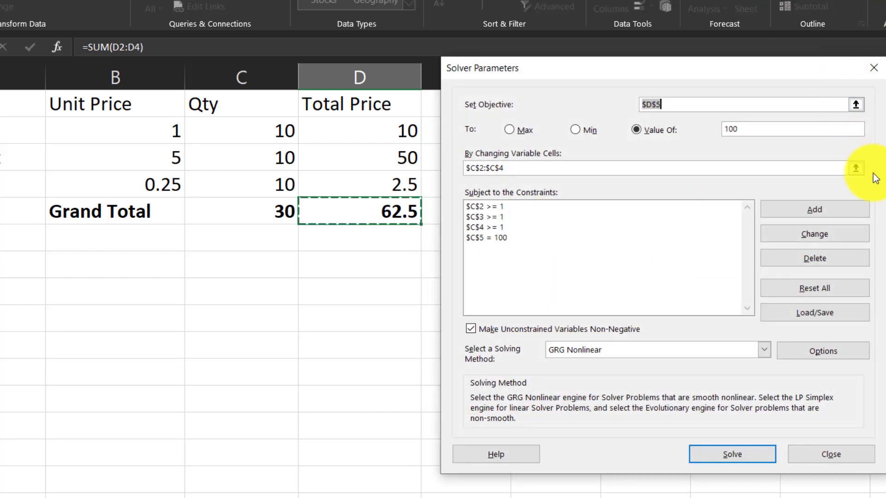
- Add a Solver constraint requiring the horse quantity in C2 to be an integer
left_click(846, 207)
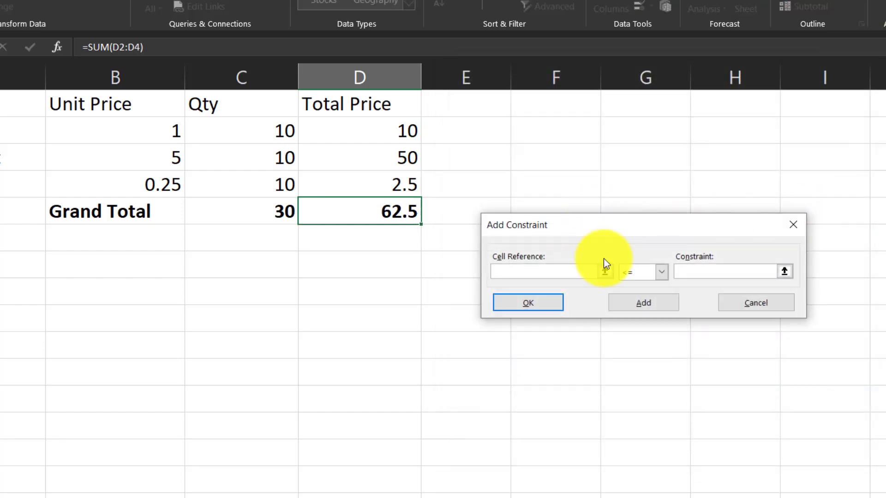
left_click(276, 130)
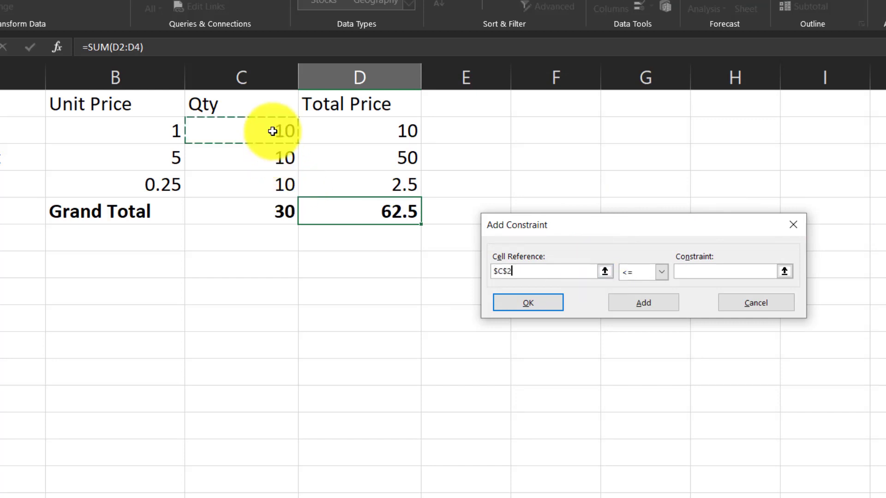
left_click(665, 273)
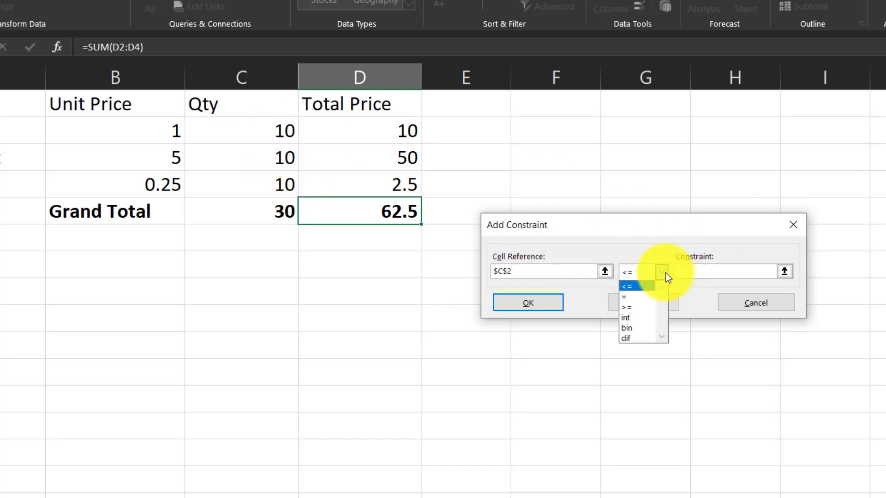
left_click(640, 322)
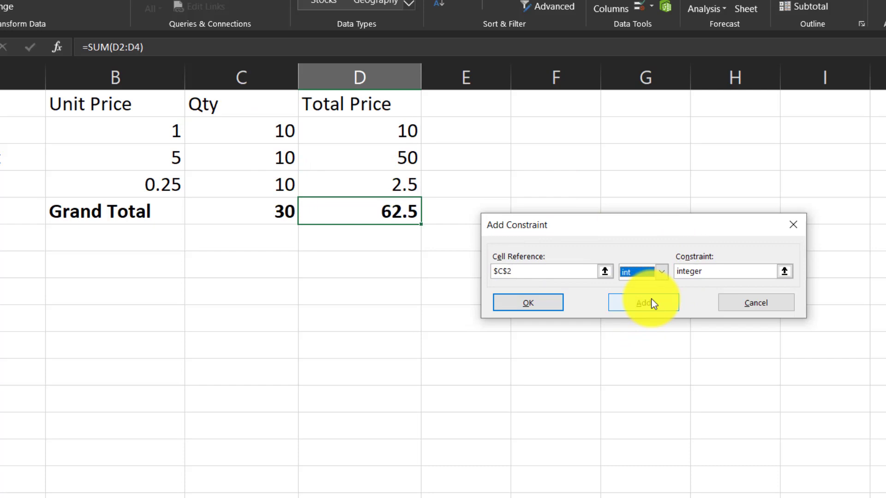
left_click(652, 303)
- Add a Solver constraint requiring the elephant quantity in C3 to be an integer
left_click(283, 157)
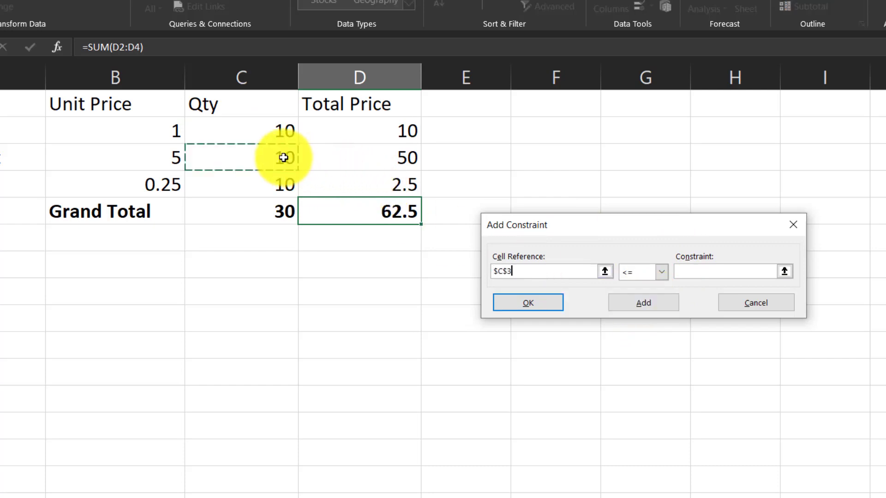
left_click(660, 272)
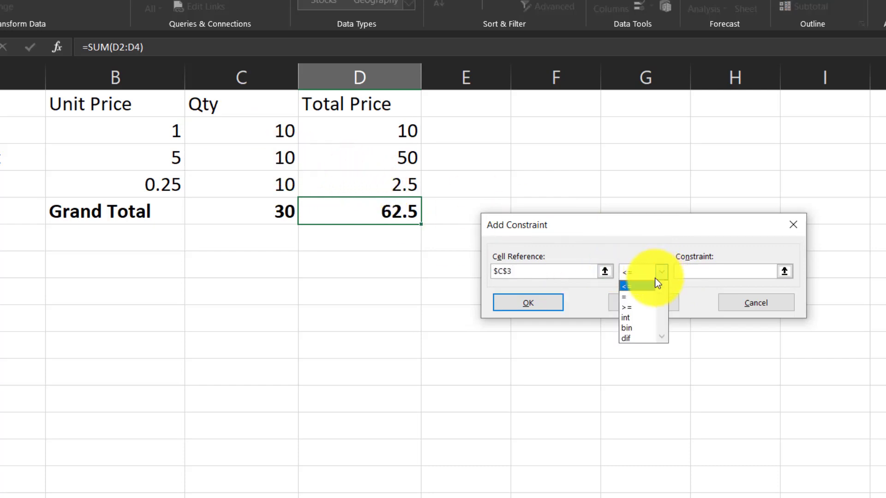
left_click(639, 319)
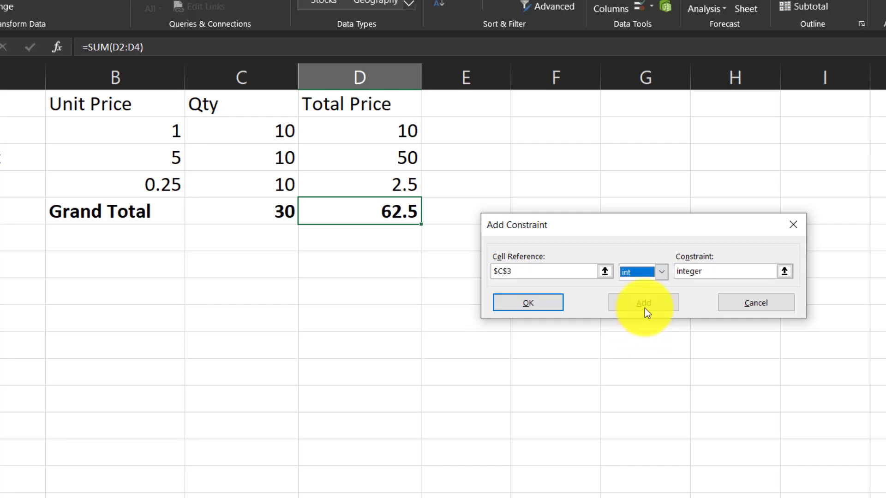
left_click(650, 303)
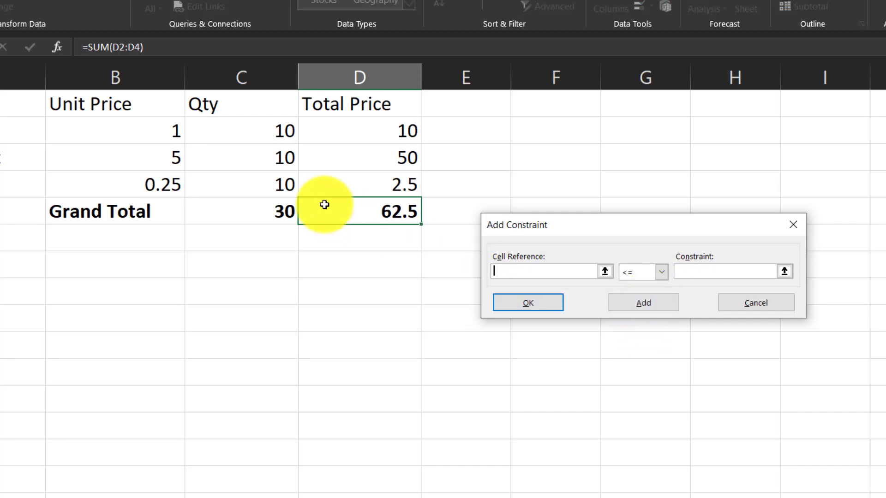
- Add a Solver constraint requiring the camel quantity in C4 to be an integer and return to the Solver parameters
left_click(270, 181)
left_click(658, 274)
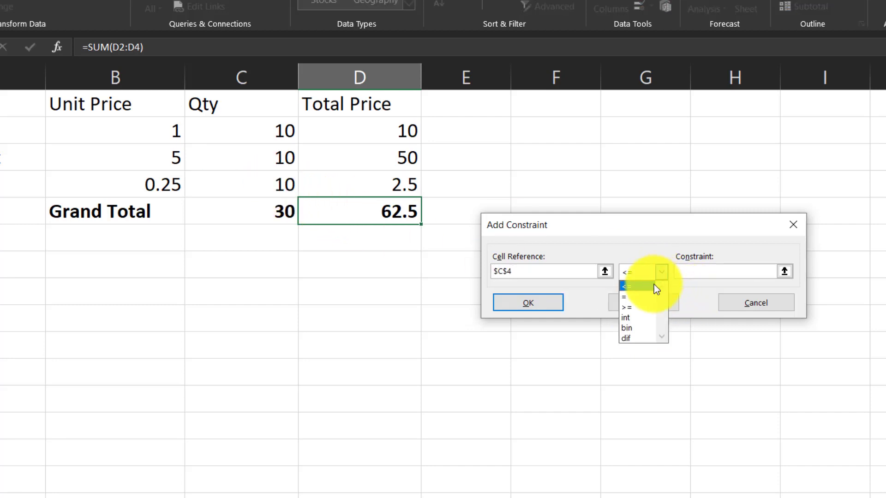
left_click(642, 319)
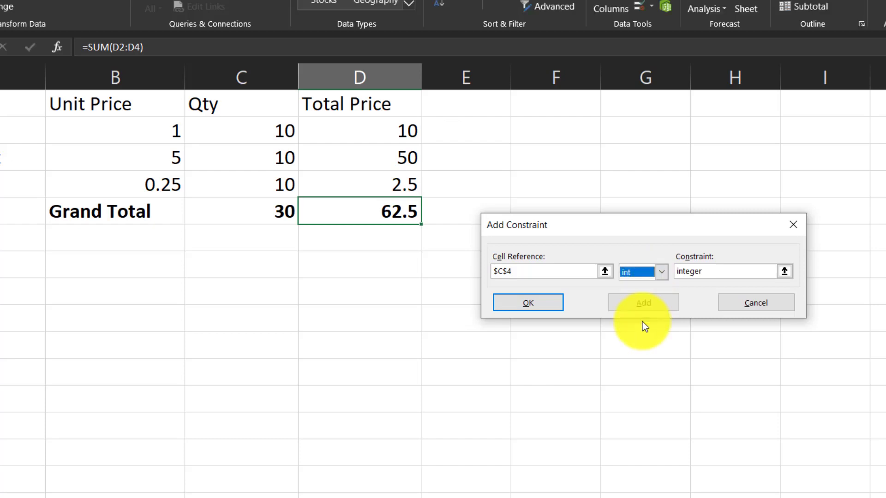
left_click(542, 306)
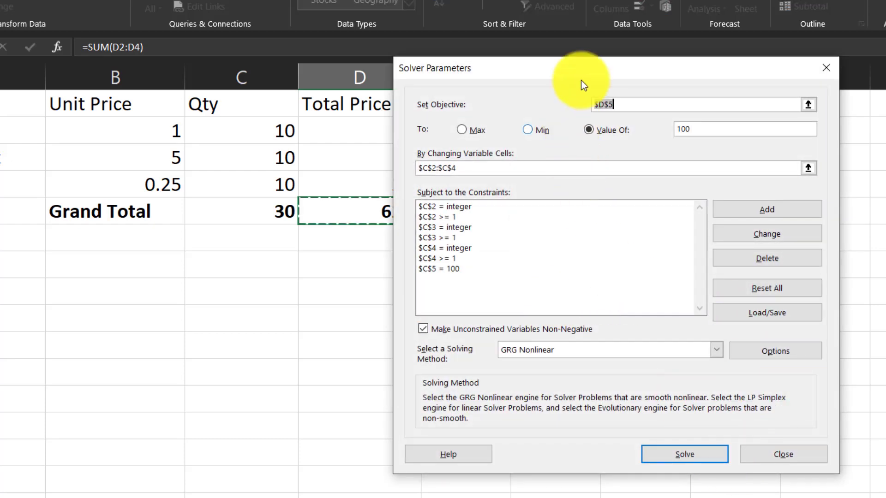
- Solve the model with the integer constraints and keep the Solver solution in the sheet
left_click_drag(583, 67, 698, 61)
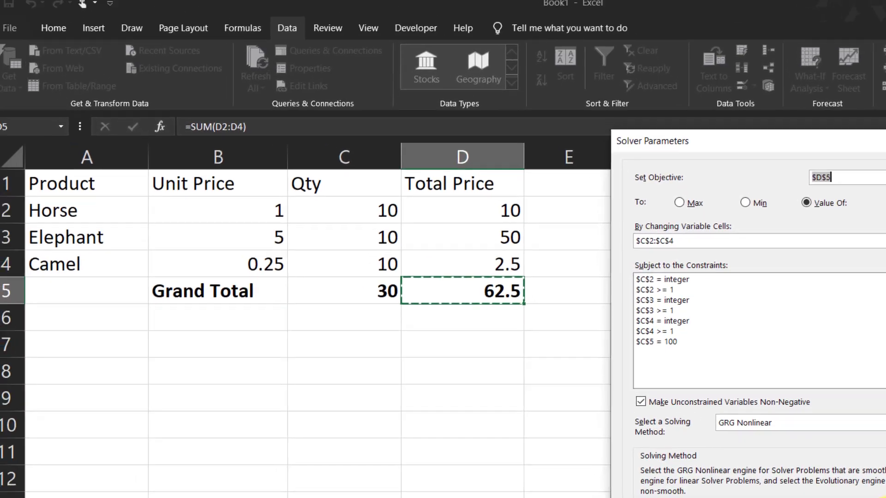
left_click(807, 461)
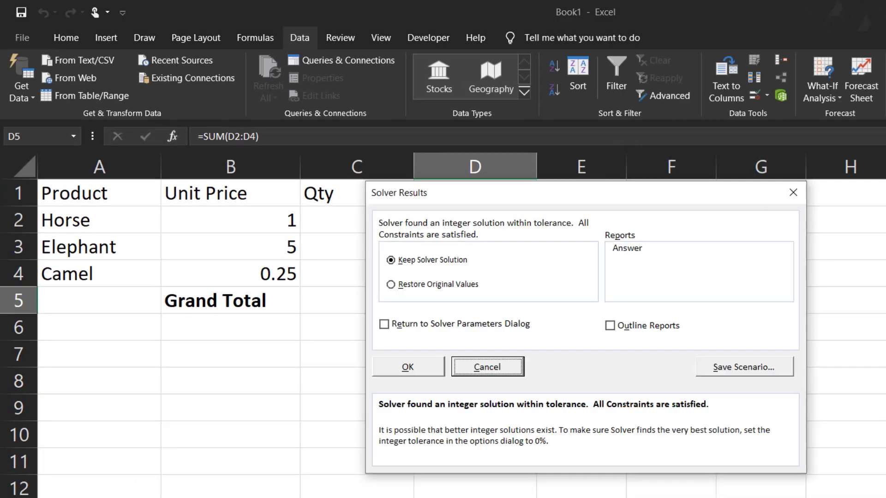
left_click_drag(624, 196, 839, 219)
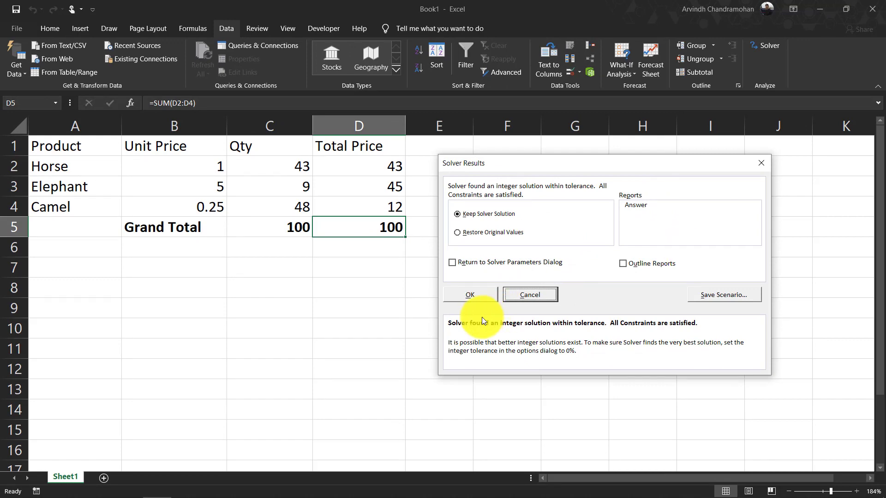
left_click(466, 295)
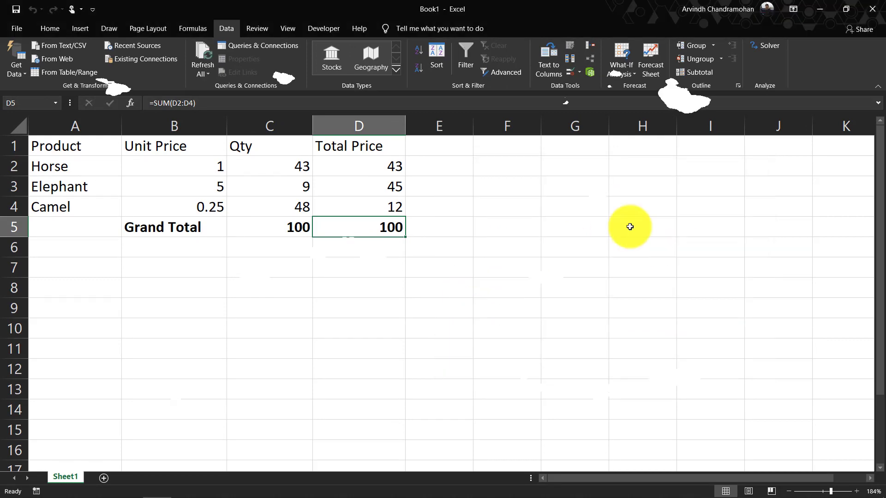